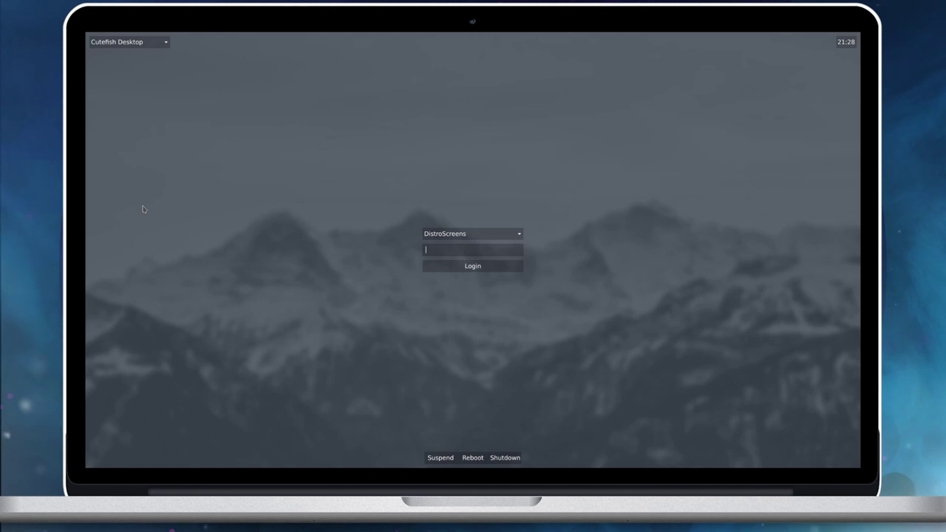
# - Enter the account password on the Cutefish login screen to start the desktop session
pyautogui.write('***')
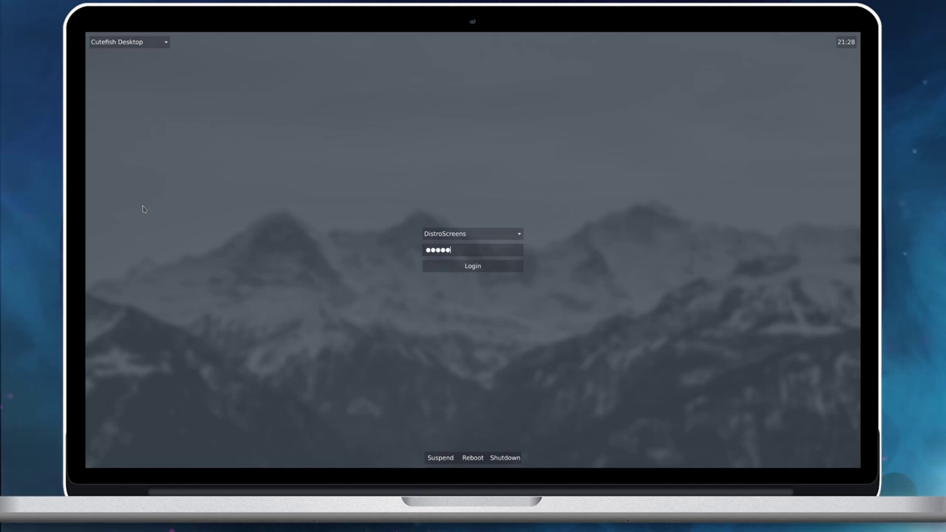
pyautogui.write('**********')
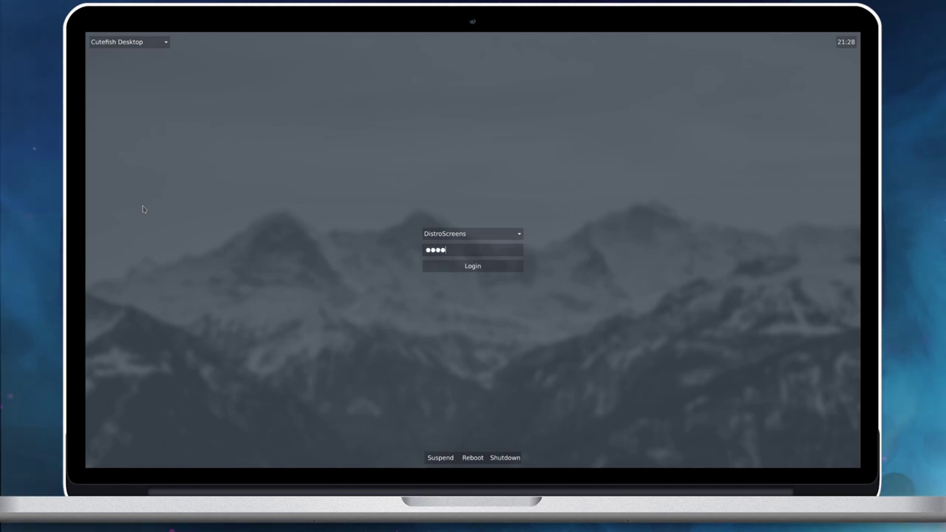
pyautogui.press('Return')
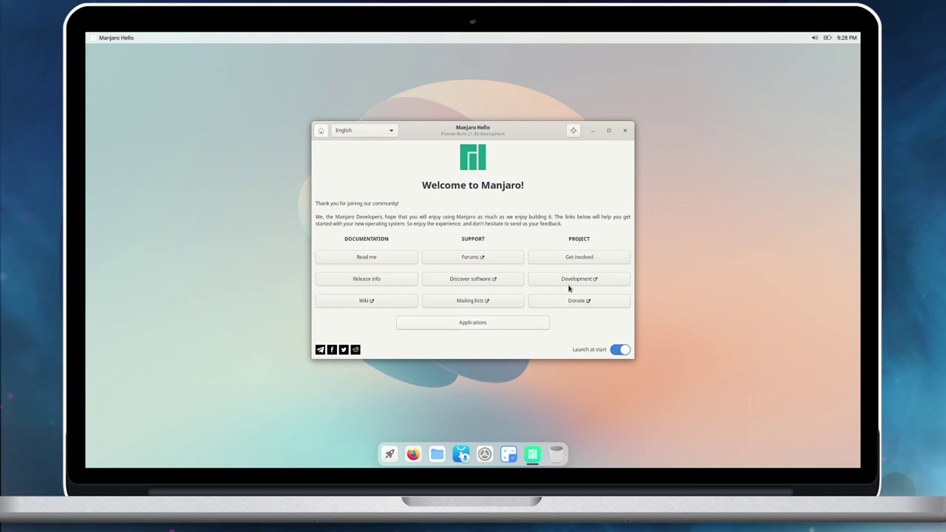
# - Browse the Video/Movie category in Manjaro Hello's Applications list, then close Manjaro Hello
pyautogui.click(501, 326)
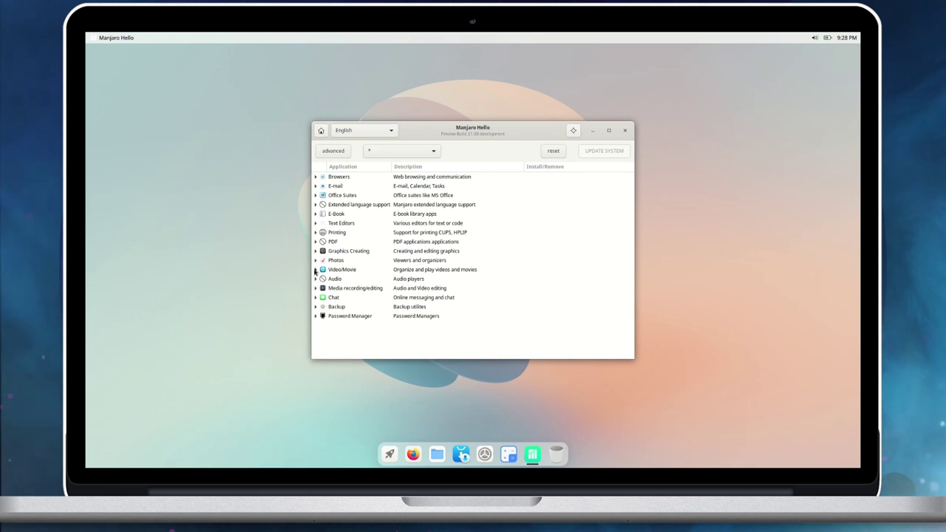
pyautogui.click(315, 270)
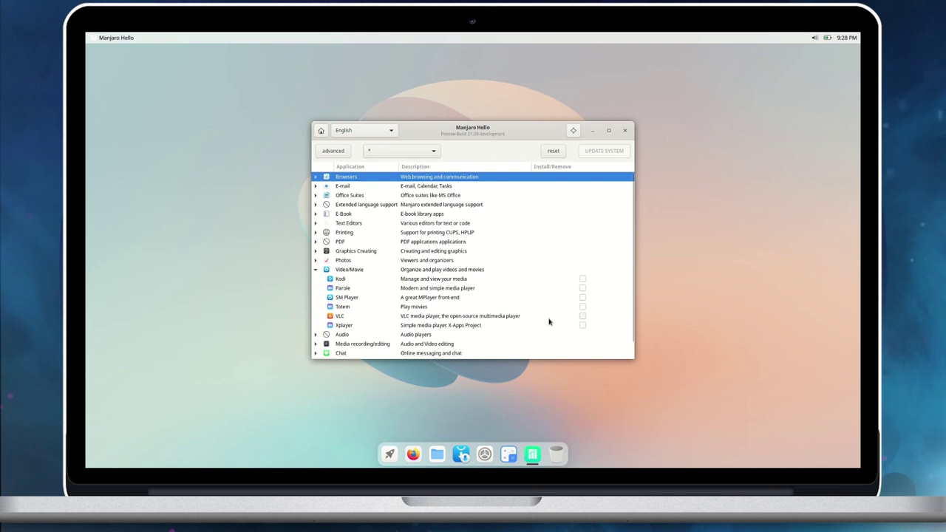
pyautogui.hotkey('alt', 'F4')
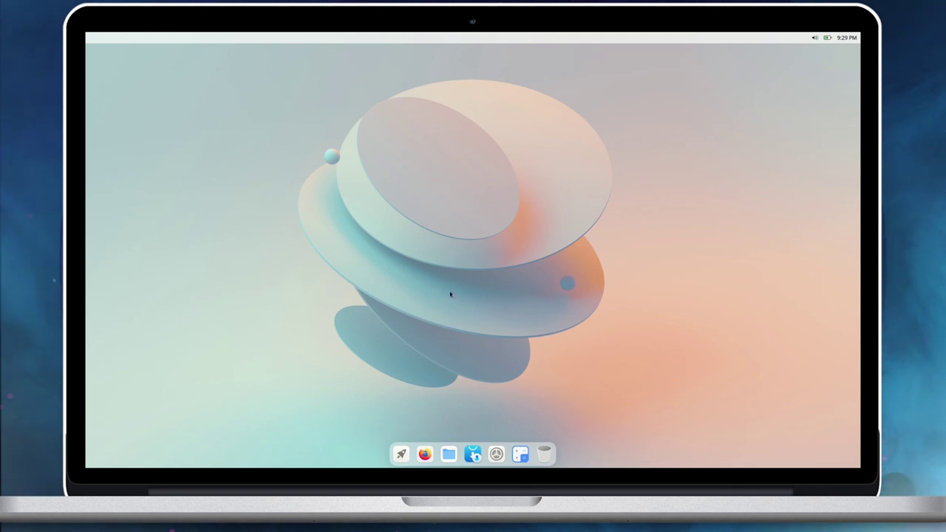
pyautogui.rightClick(443, 267)
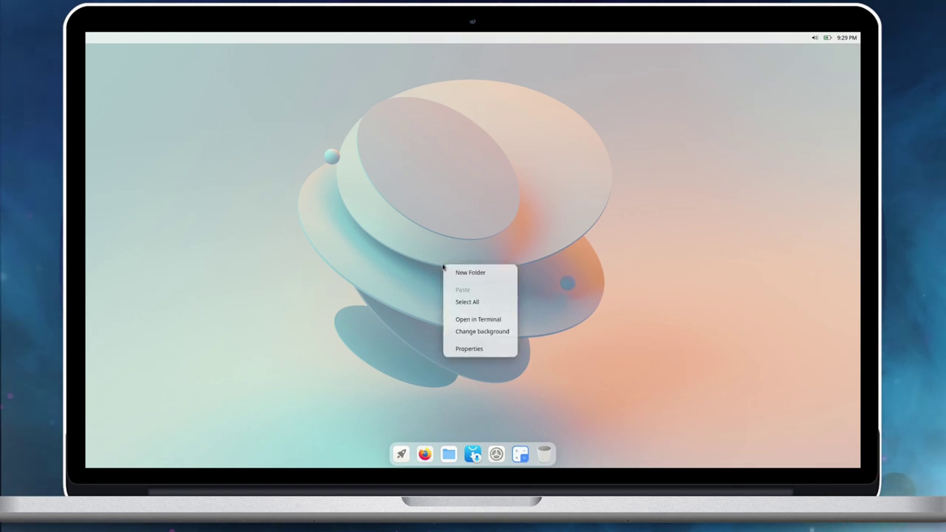
pyautogui.click(476, 332)
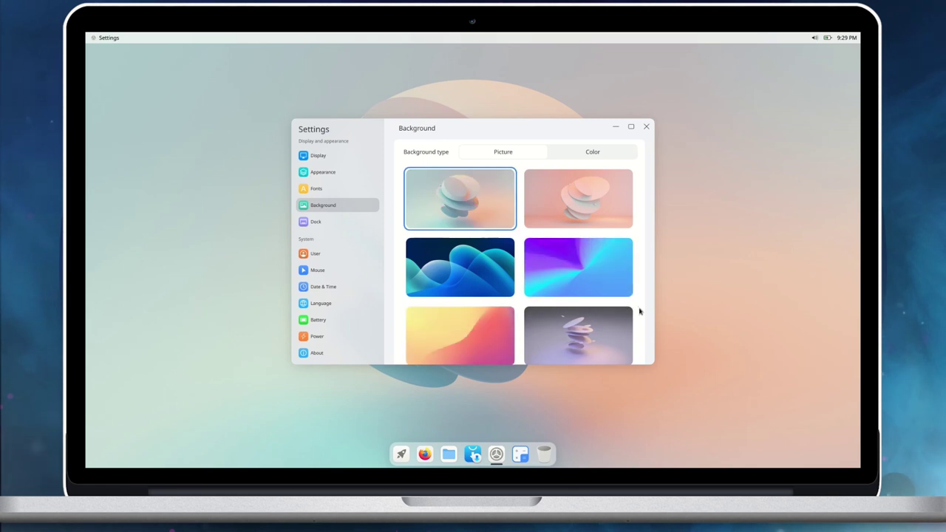
pyautogui.scroll(-1, 640, 311)
pyautogui.scroll(-3, 584, 313)
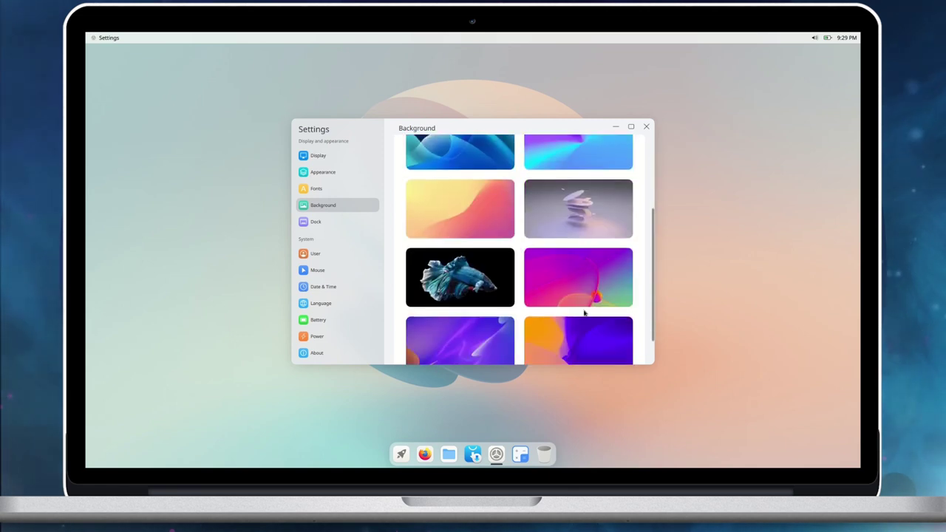
pyautogui.scroll(4, 584, 313)
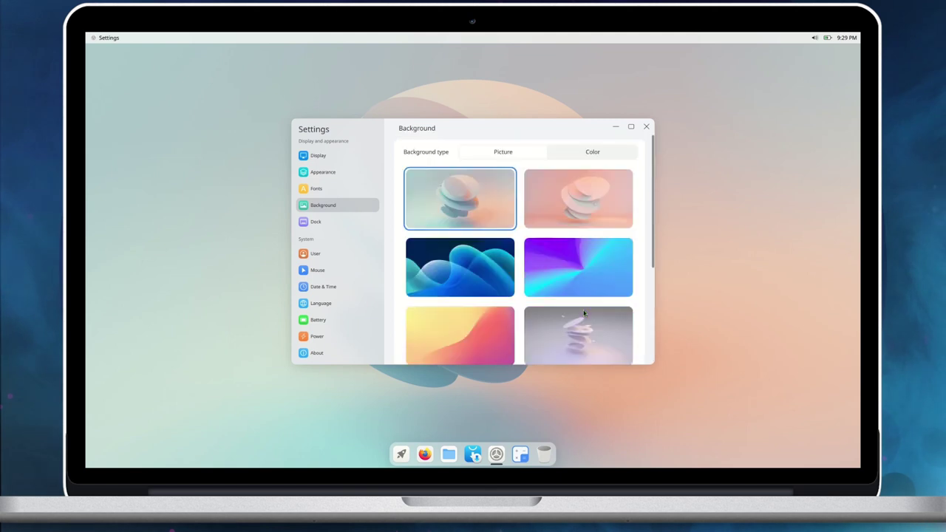
pyautogui.click(645, 130)
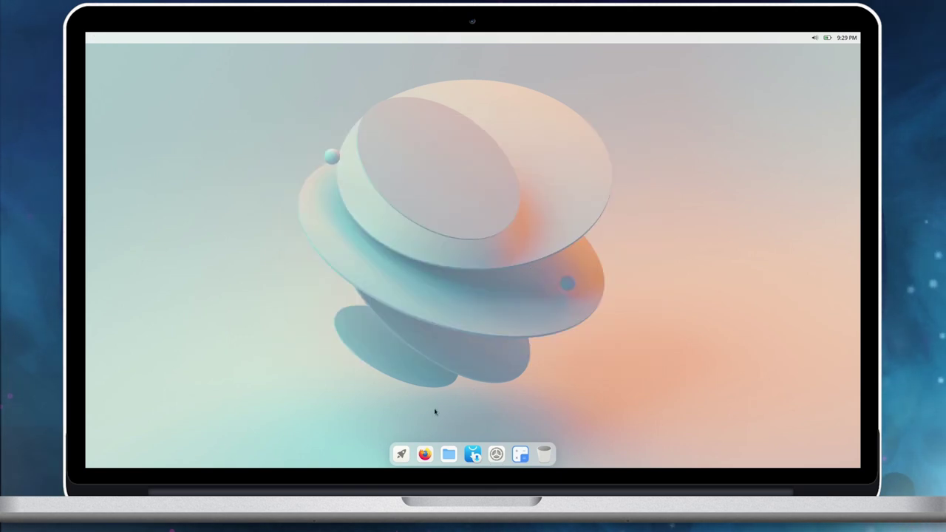
# - Glance over the Launcher's app grid, close it, and start the File Manager
pyautogui.click(401, 453)
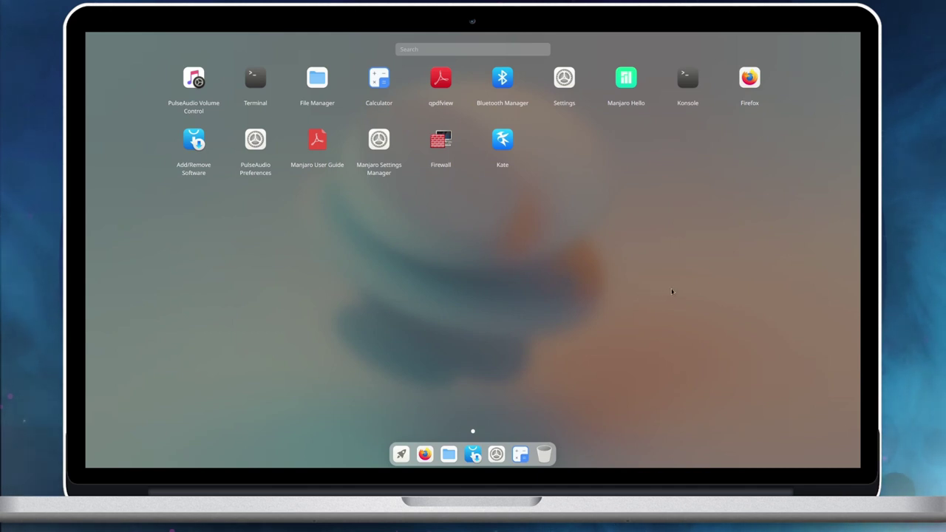
pyautogui.click(403, 454)
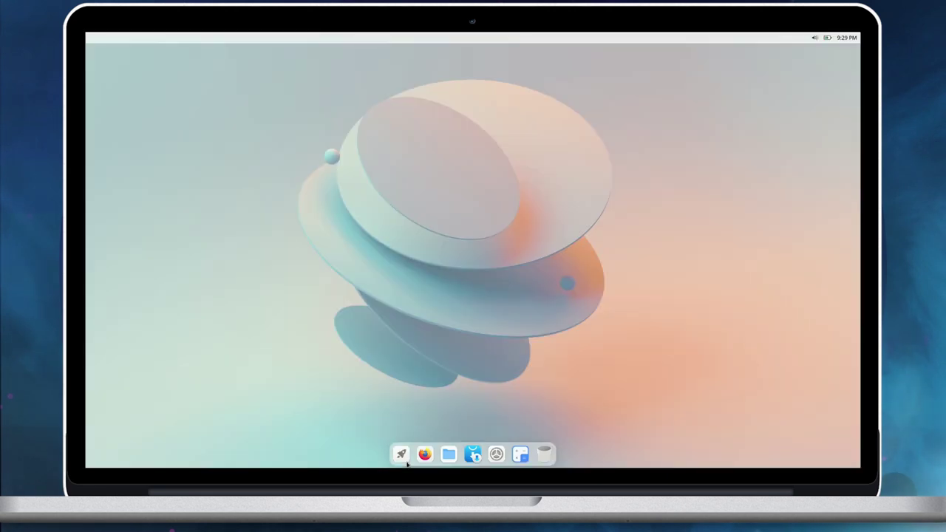
pyautogui.click(447, 457)
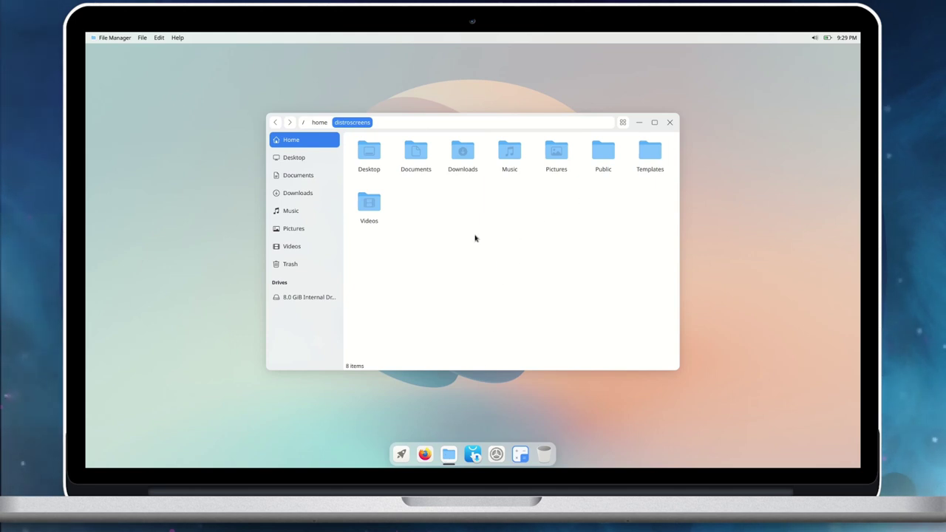
# - Look through the File Manager's File and Edit menus
pyautogui.click(140, 37)
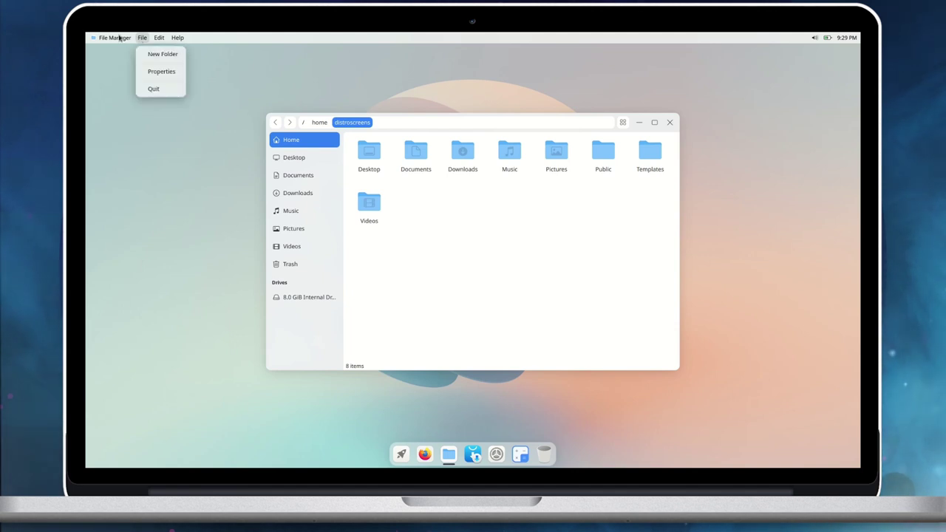
pyautogui.click(119, 38)
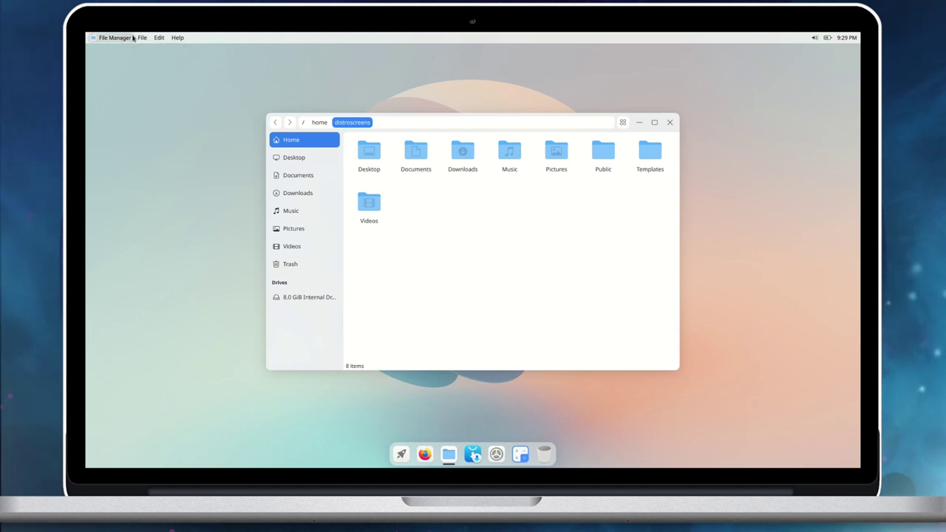
pyautogui.click(153, 38)
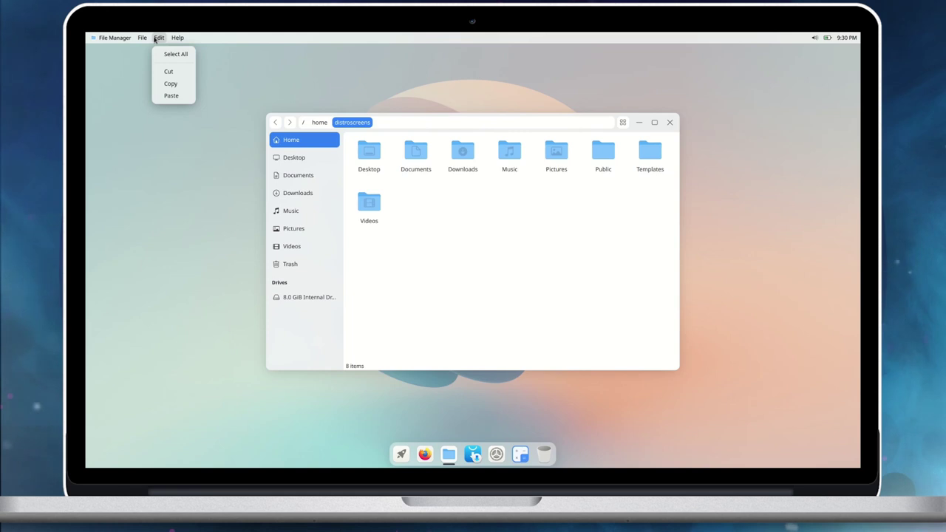
pyautogui.click(152, 38)
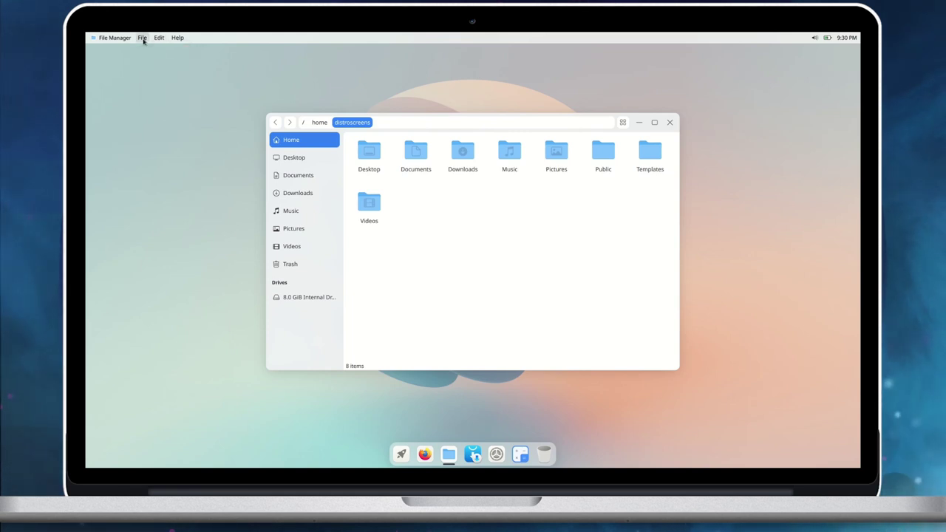
pyautogui.click(143, 38)
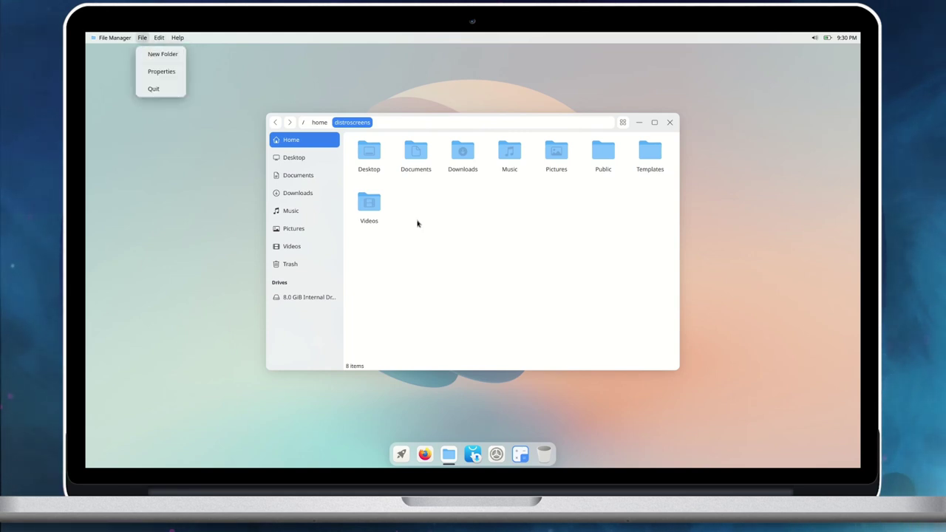
pyautogui.click(509, 271)
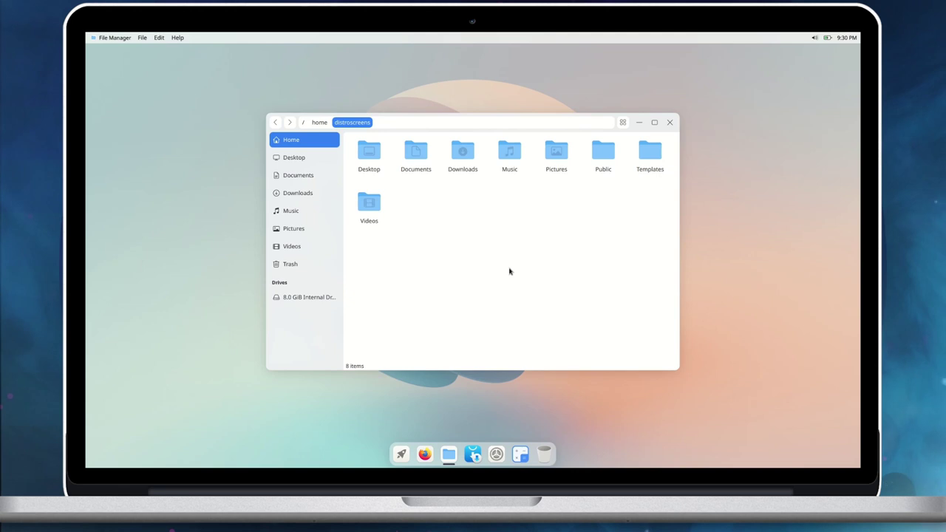
# - Maximize and restore the File Manager window, then enlarge the folder icons
pyautogui.click(654, 122)
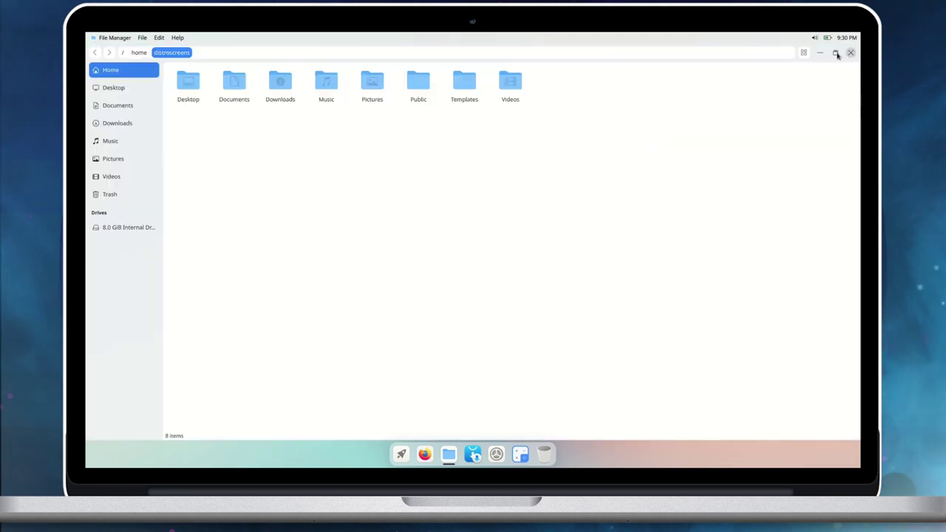
pyautogui.click(836, 53)
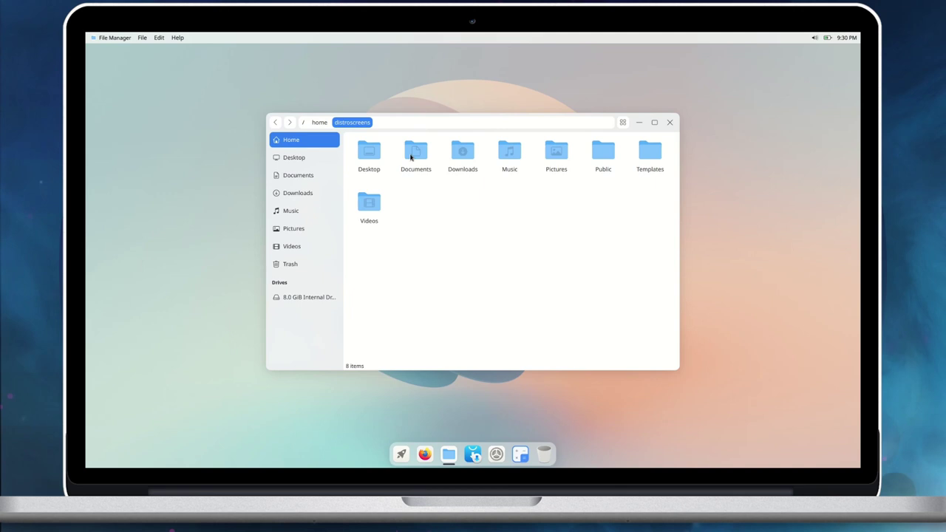
pyautogui.hotkey('ctrl', '+')
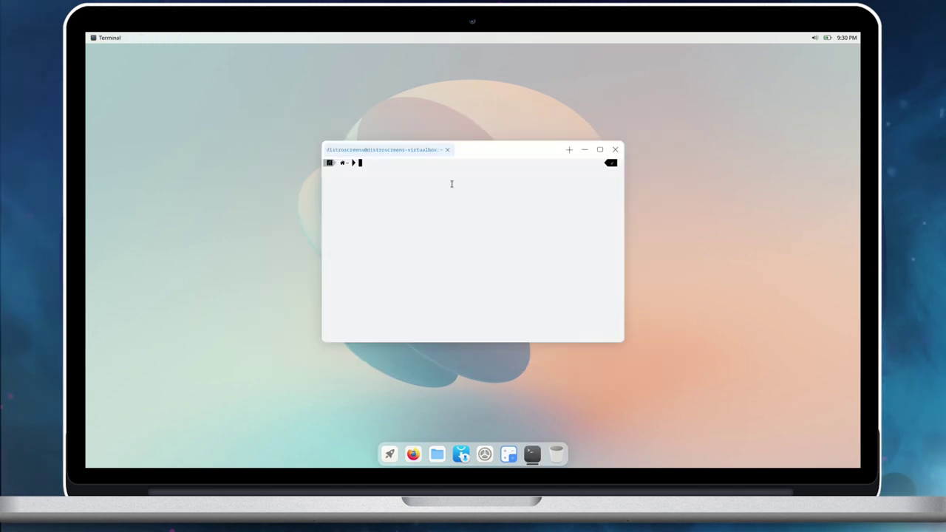
# - Install neofetch with sudo pacman -Sy neofetch, confirming both prompts with y
pyautogui.write('sudo pacman -Sy ')
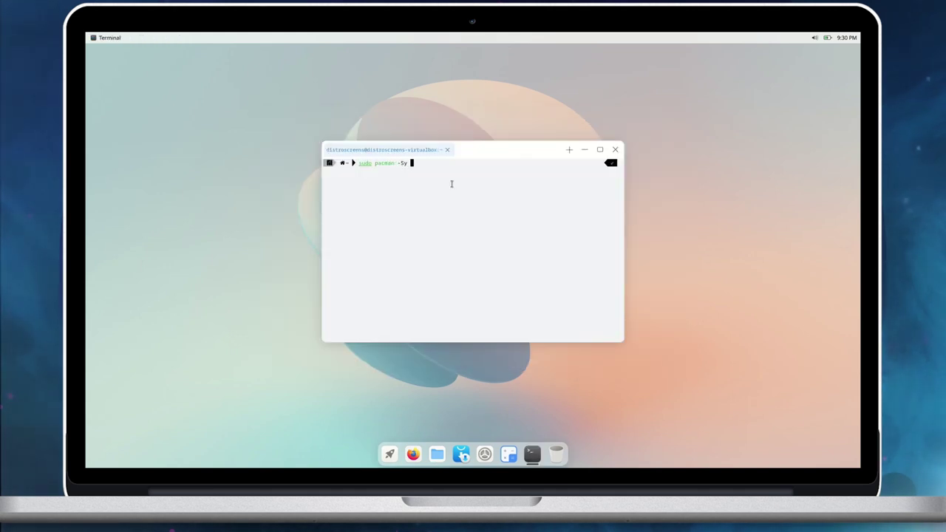
pyautogui.write('neofetch')
pyautogui.press('Return')
pyautogui.press('Return')
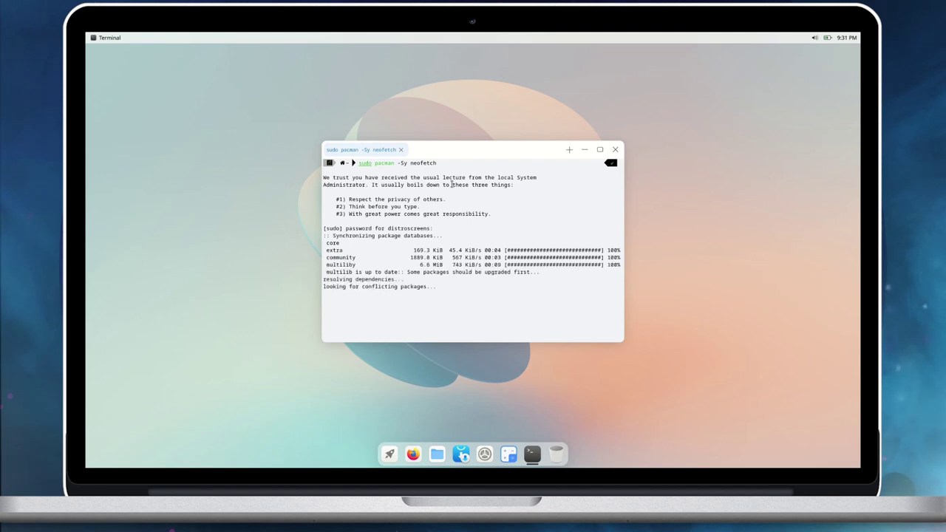
pyautogui.write('y')
pyautogui.press('Return')
pyautogui.write('y')
pyautogui.press('Return')
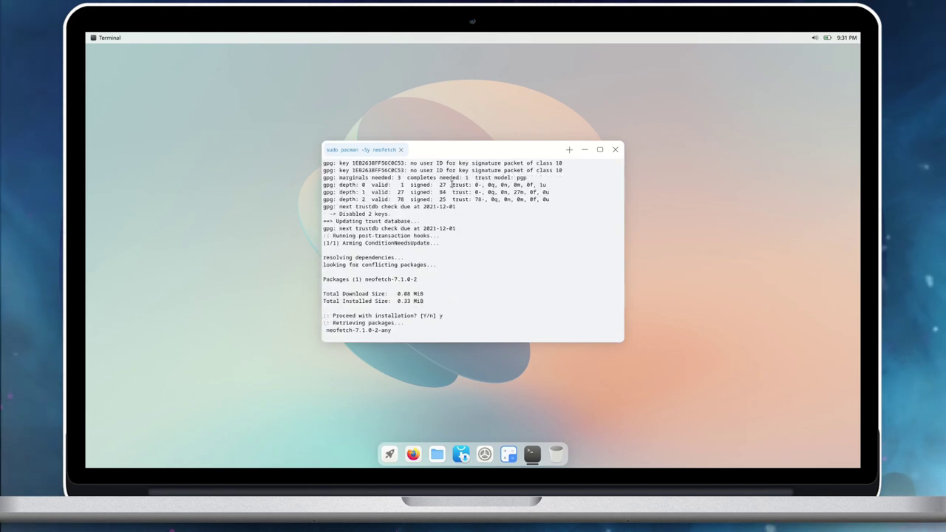
# - Run neofetch to display the Manjaro Linux system information
pyautogui.write('neofetch')
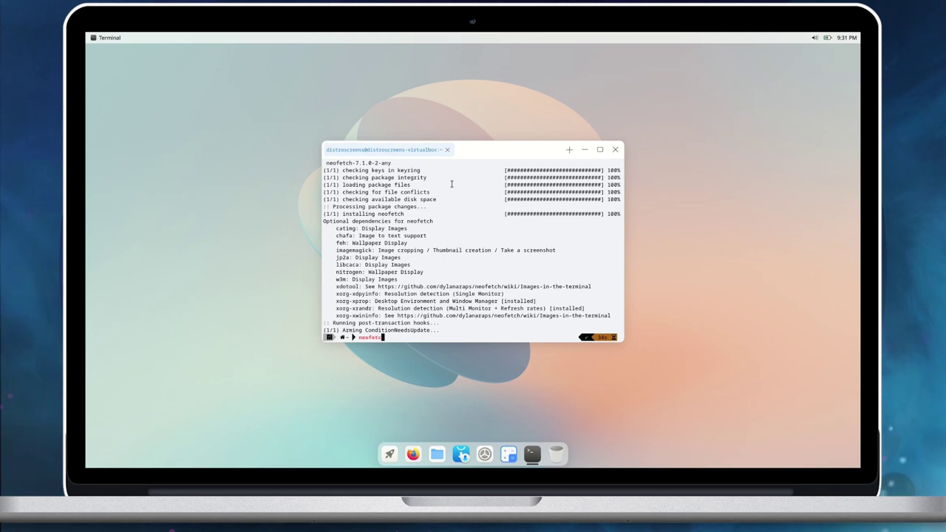
pyautogui.press('Return')
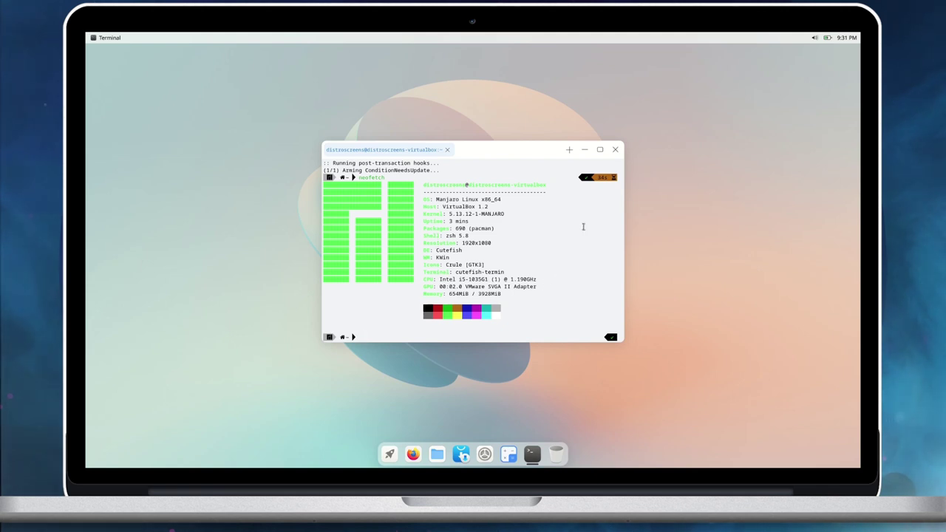
pyautogui.hotkey('alt', 'Tab')
pyautogui.hotkey('alt', 'Tab')
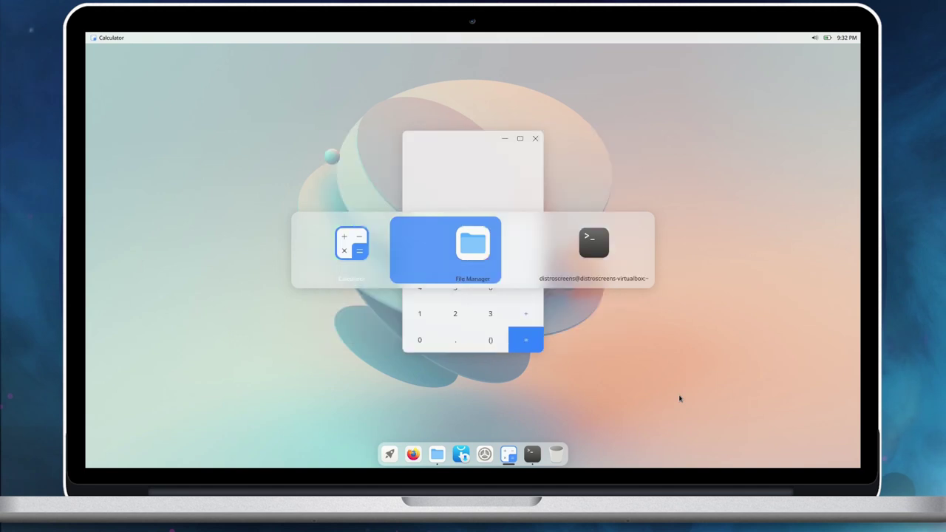
# - Cycle through the open windows with Alt+Tab, ending back on Calculator
pyautogui.hotkey('alt', 'Tab')
pyautogui.hotkey('alt', 'Tab')
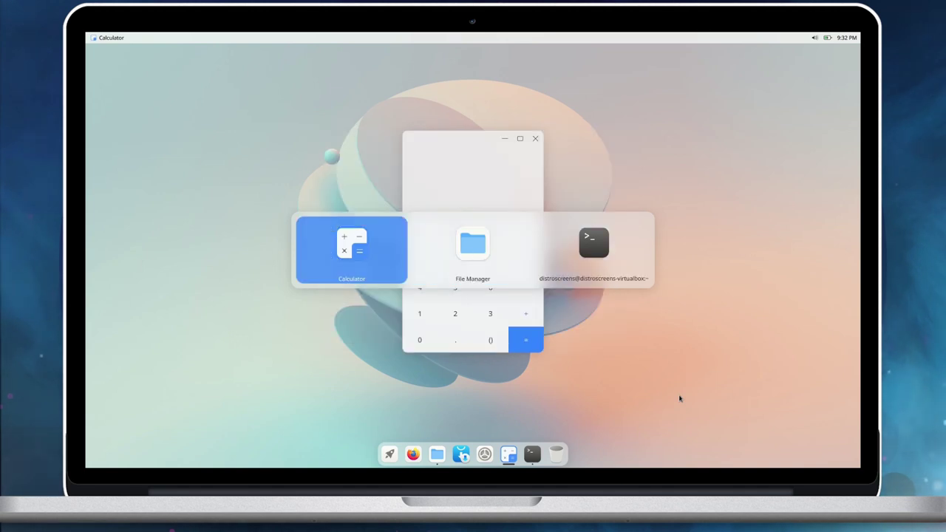
pyautogui.hotkey('alt', 'Tab')
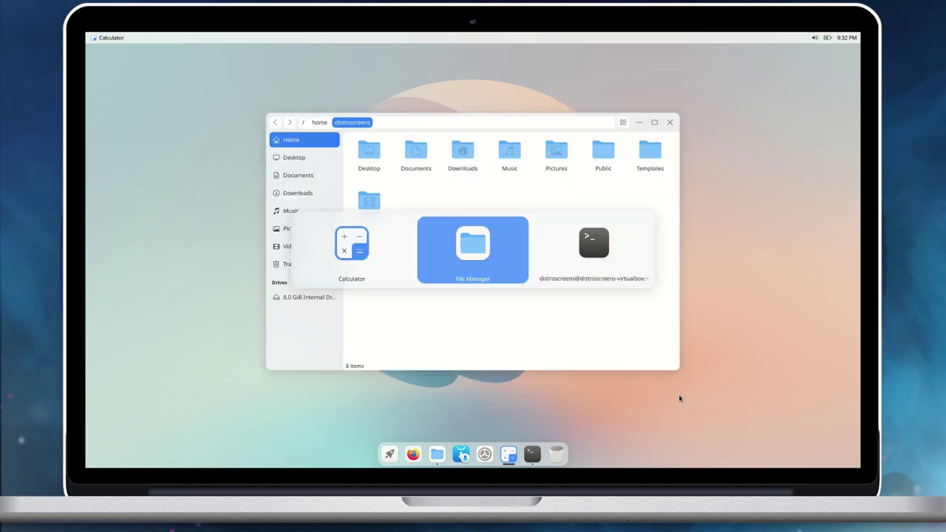
pyautogui.hotkey('alt', 'Tab')
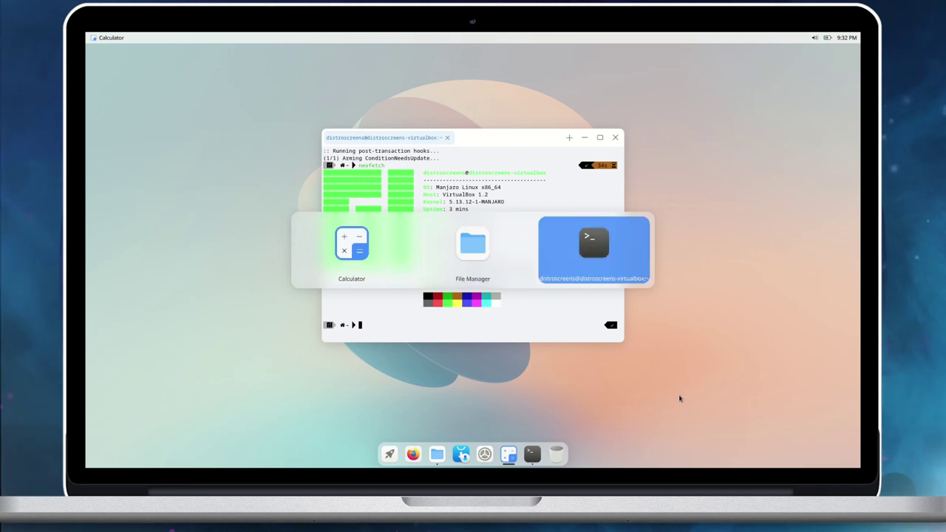
pyautogui.hotkey('alt', 'Tab')
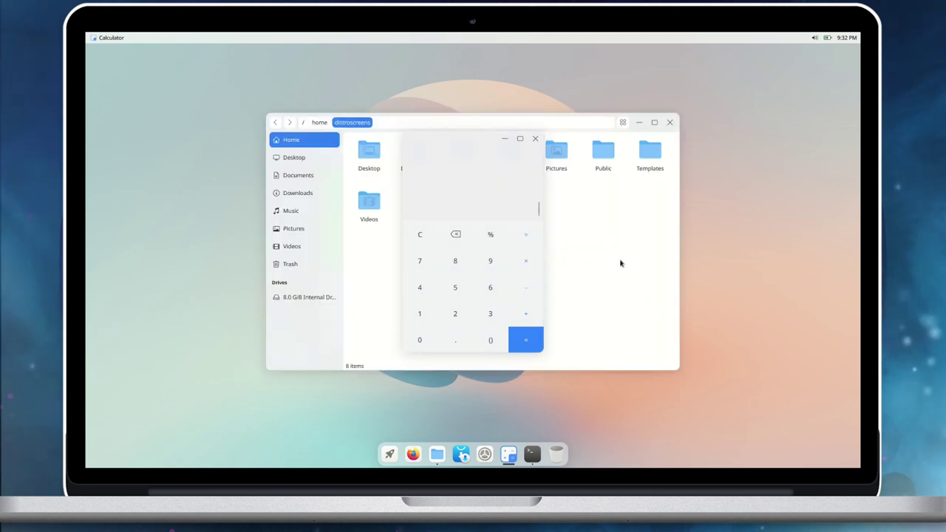
# - Close Calculator and view Settings' Ethernet, then Display page (1920x1080, 60 Hz, 100%)
pyautogui.hotkey('alt', 'F4')
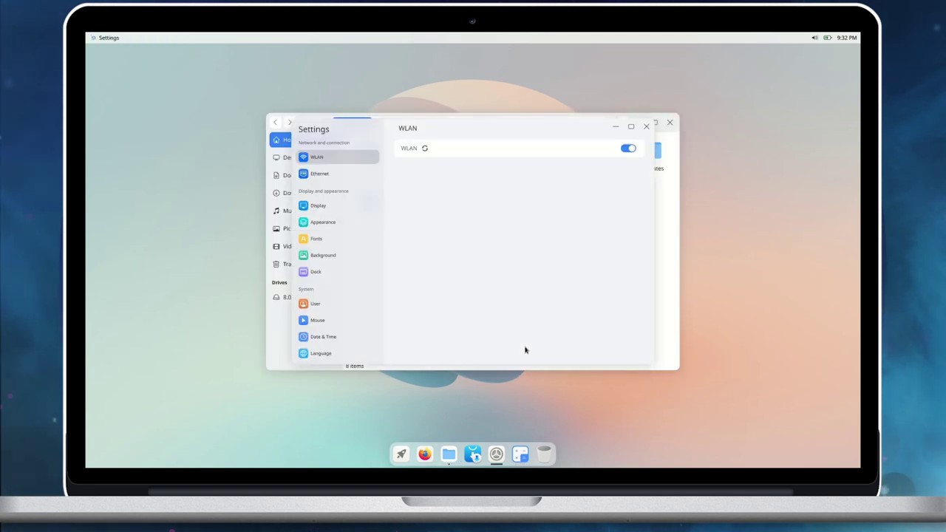
pyautogui.click(335, 172)
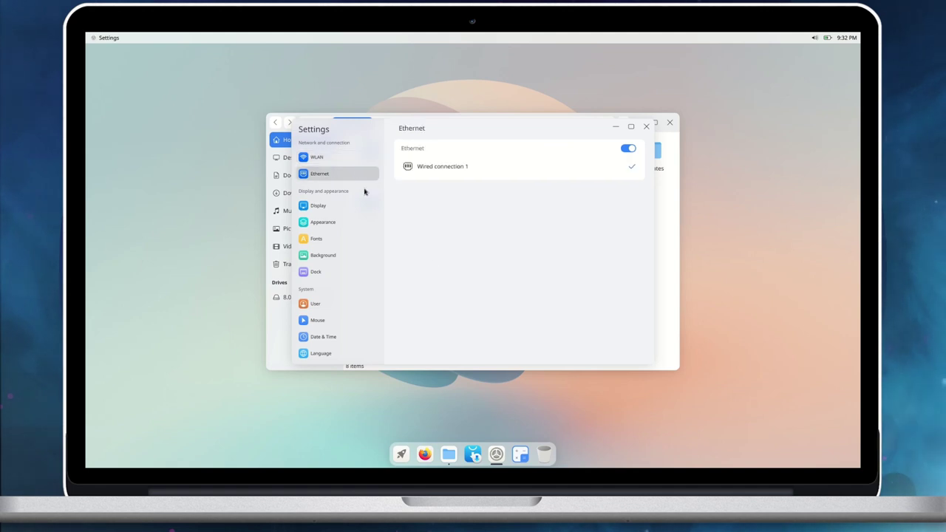
pyautogui.click(330, 207)
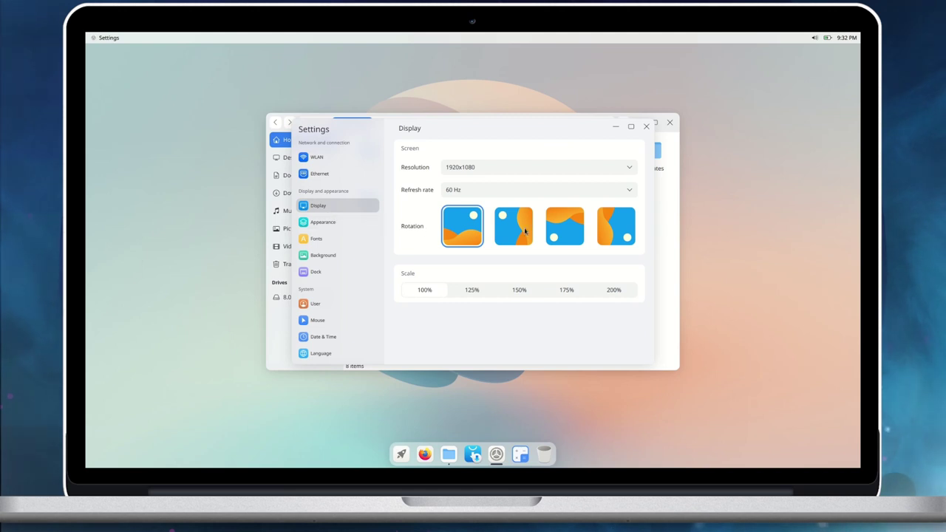
# - On the Appearance page, try the Dark theme and turn System effects off
pyautogui.press('Down')
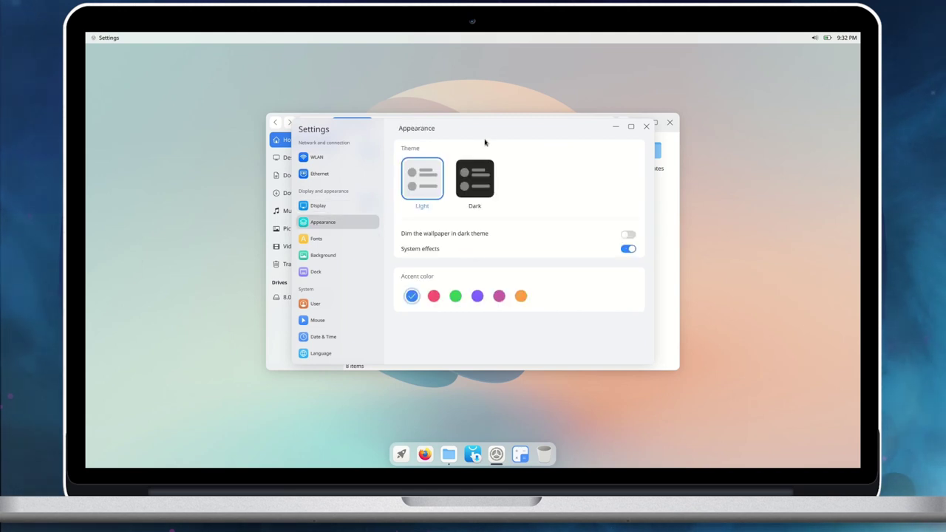
pyautogui.moveTo(479, 141); pyautogui.dragTo(293, 207)
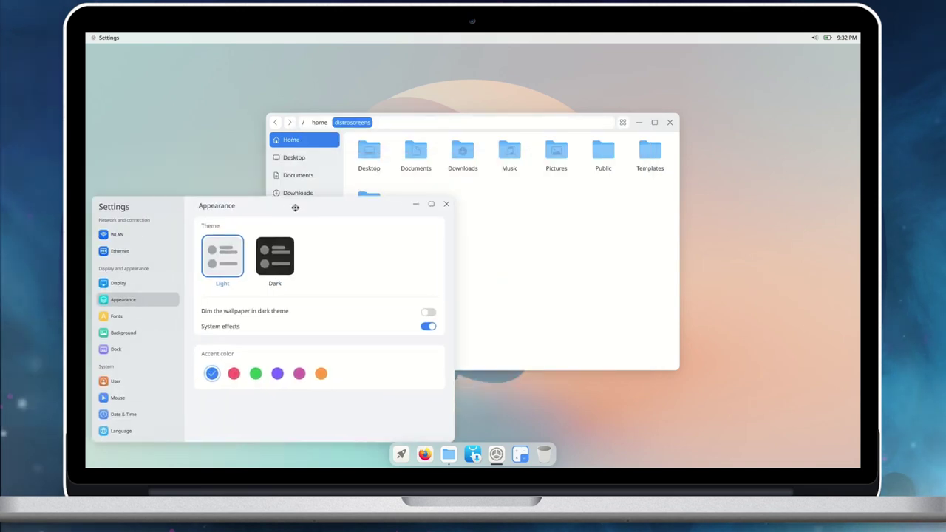
pyautogui.click(282, 248)
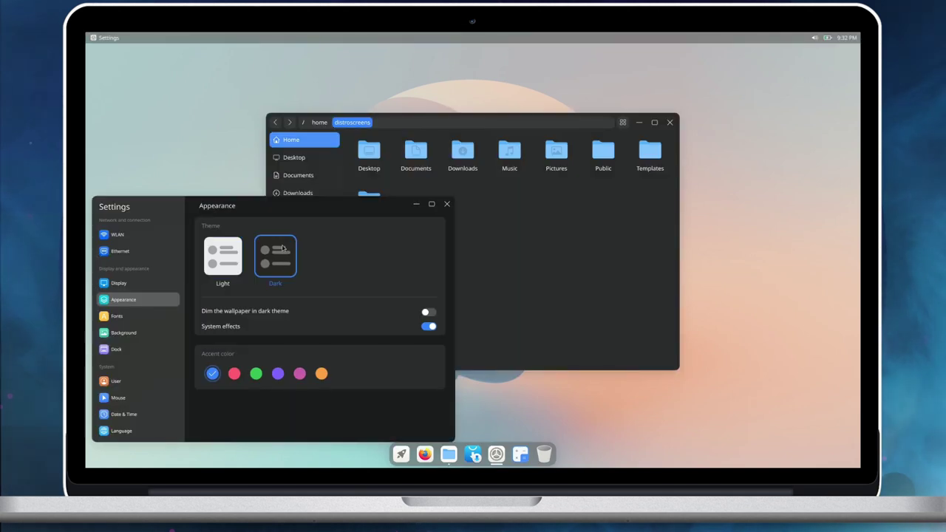
pyautogui.click(224, 255)
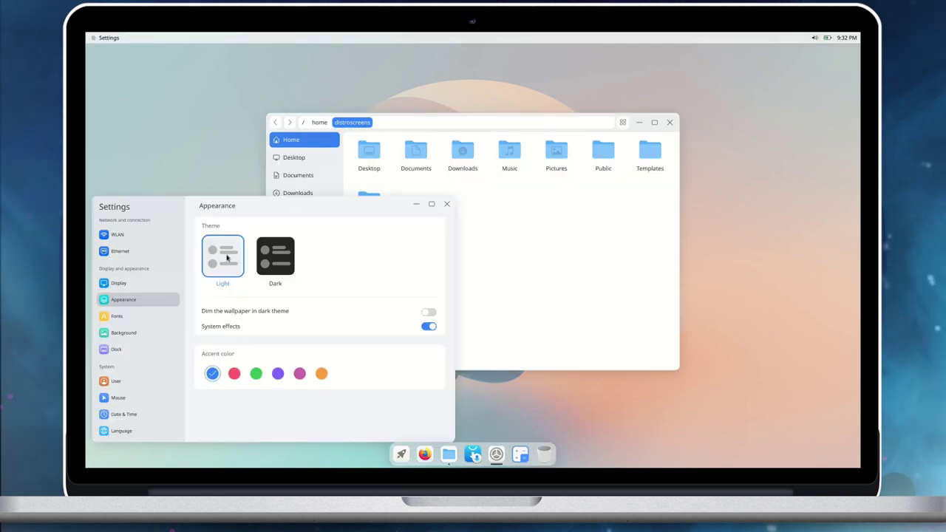
pyautogui.click(285, 256)
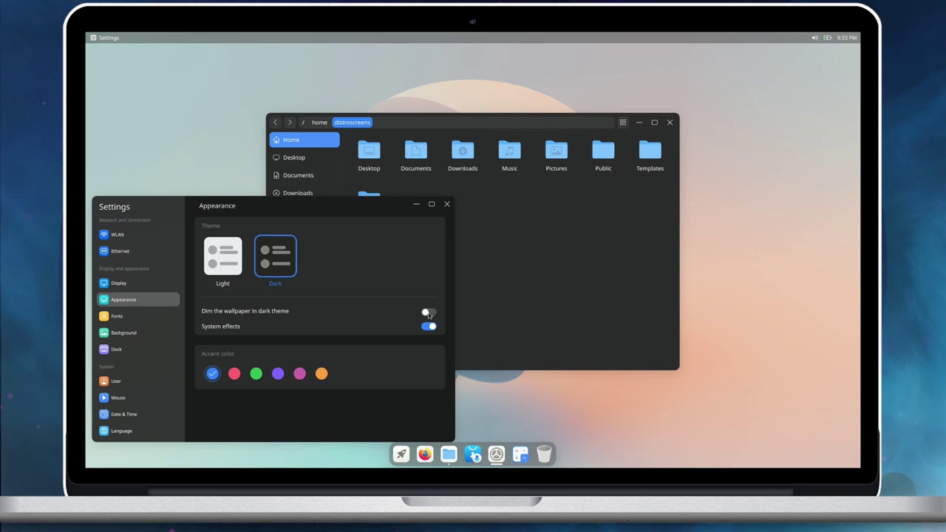
pyautogui.click(429, 327)
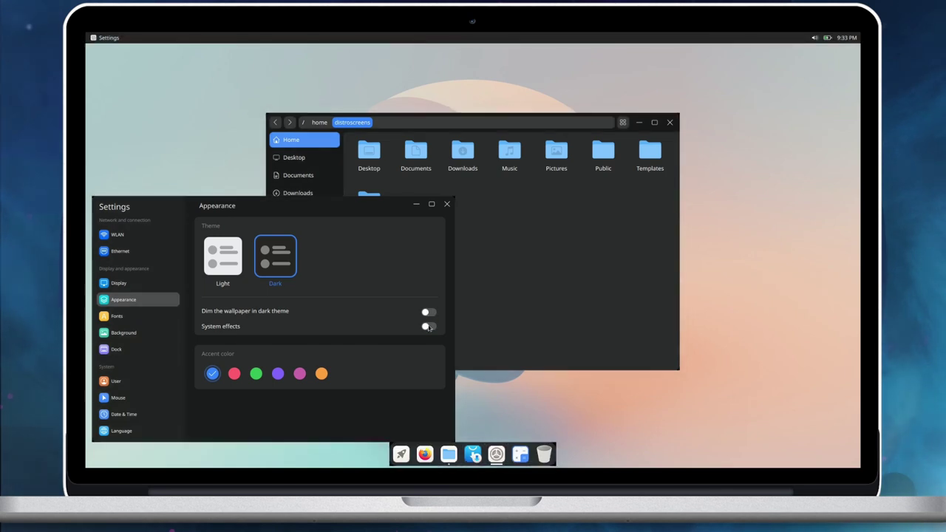
pyautogui.moveTo(302, 212); pyautogui.dragTo(333, 201)
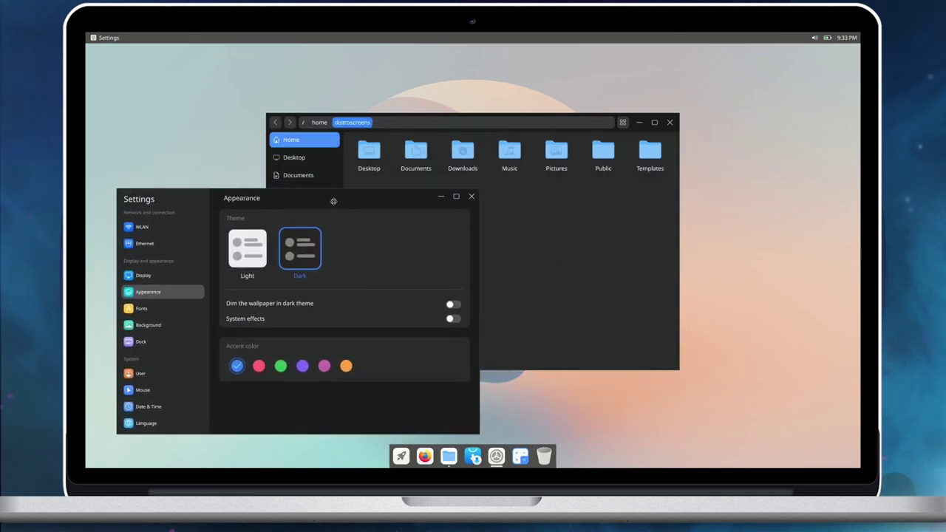
# - Try red, green and purple accents, then return to the blue accent and Light theme
pyautogui.click(259, 366)
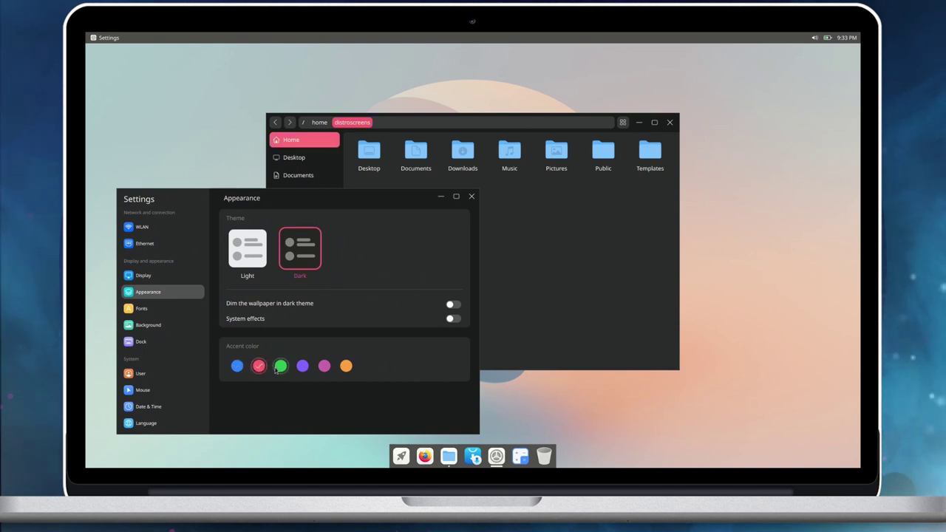
pyautogui.click(280, 365)
pyautogui.click(303, 366)
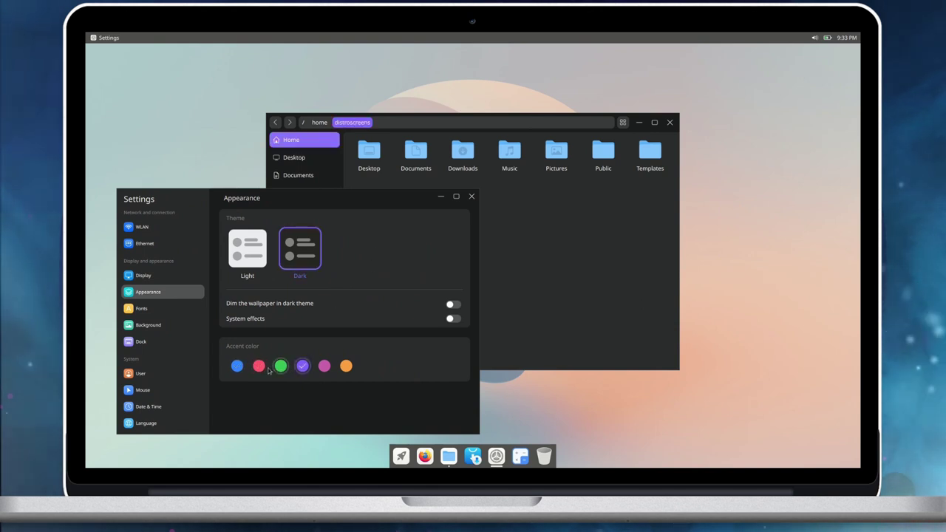
pyautogui.click(236, 366)
pyautogui.click(248, 249)
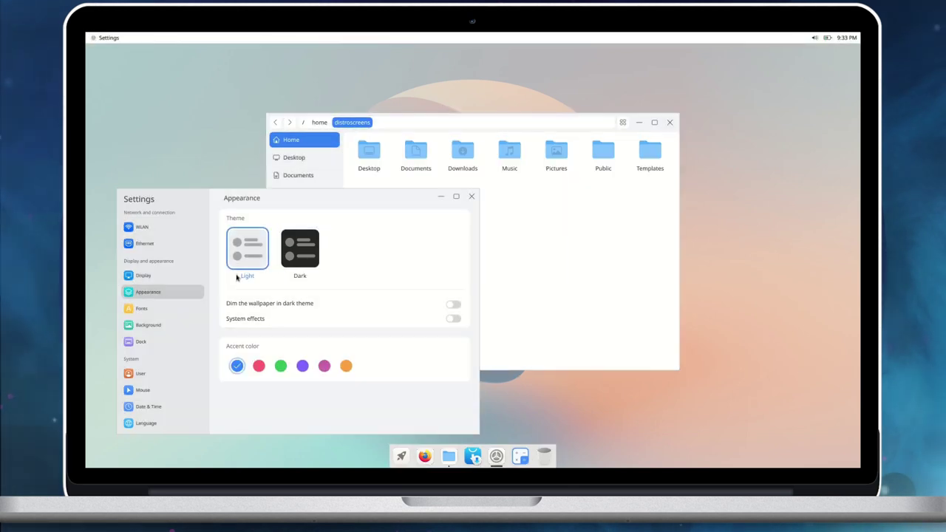
# - Try purple-blue, grey and yellow-orange wallpapers, restore the pastel default, and close File Manager
pyautogui.click(177, 312)
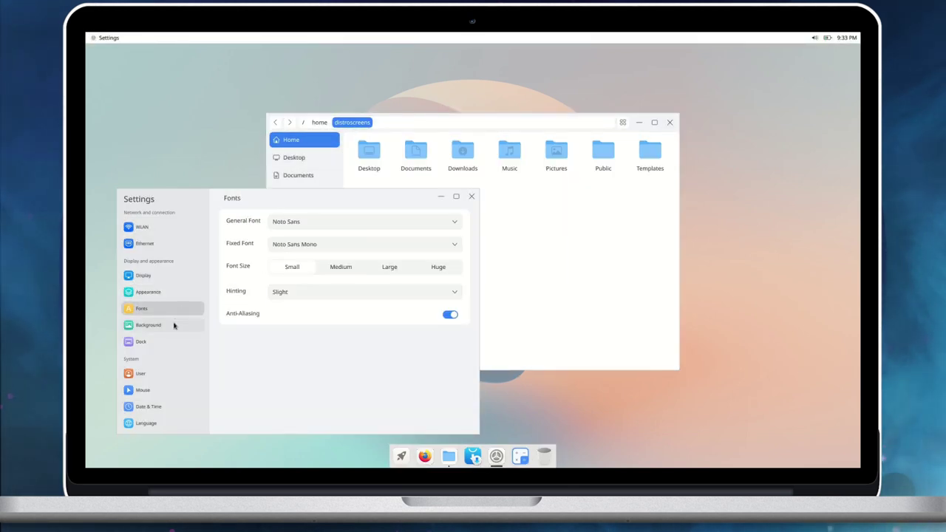
pyautogui.click(174, 327)
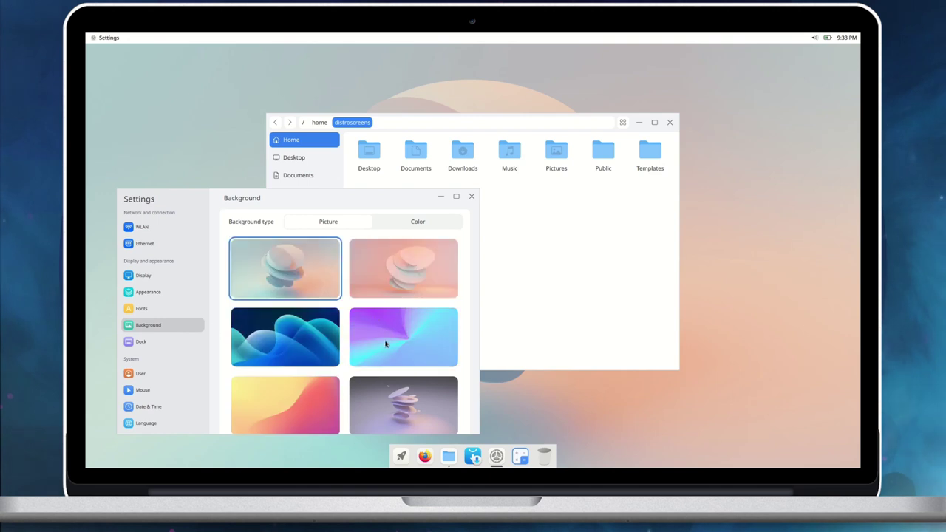
pyautogui.click(386, 343)
pyautogui.click(385, 407)
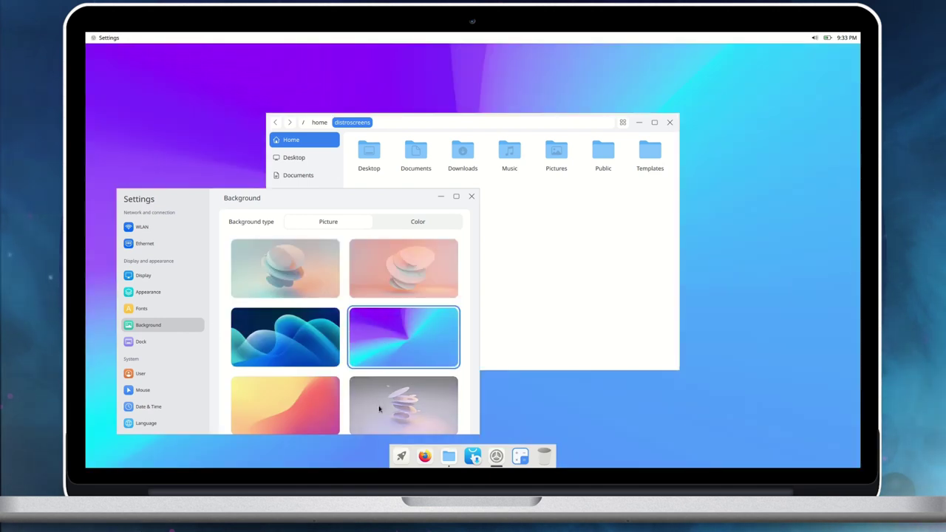
pyautogui.click(307, 407)
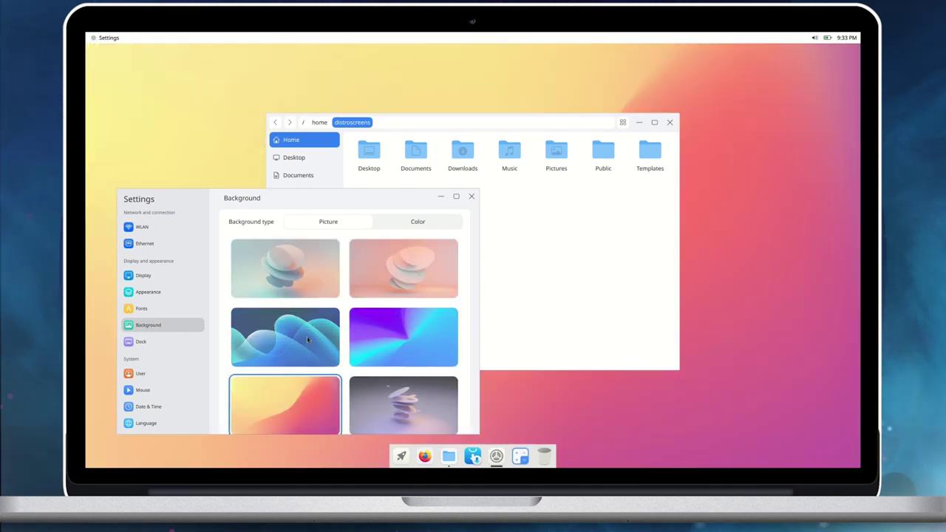
pyautogui.click(310, 280)
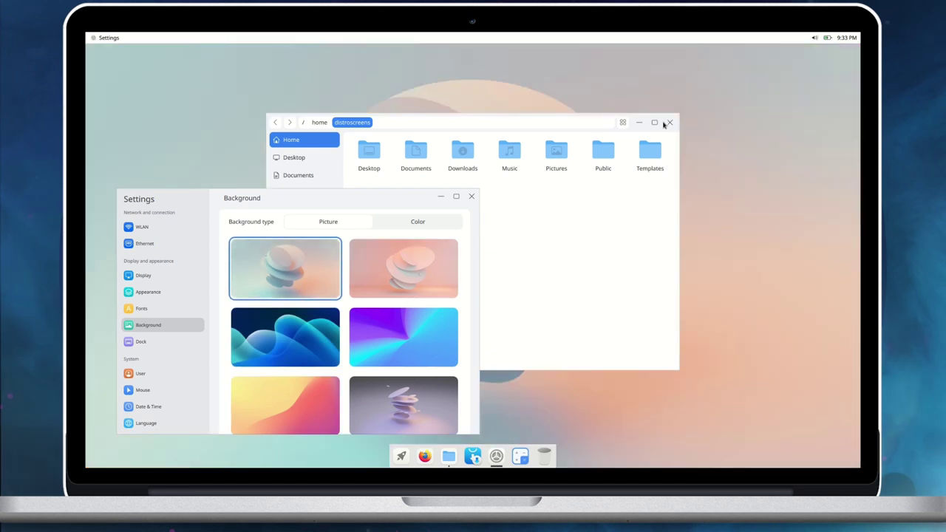
pyautogui.click(669, 123)
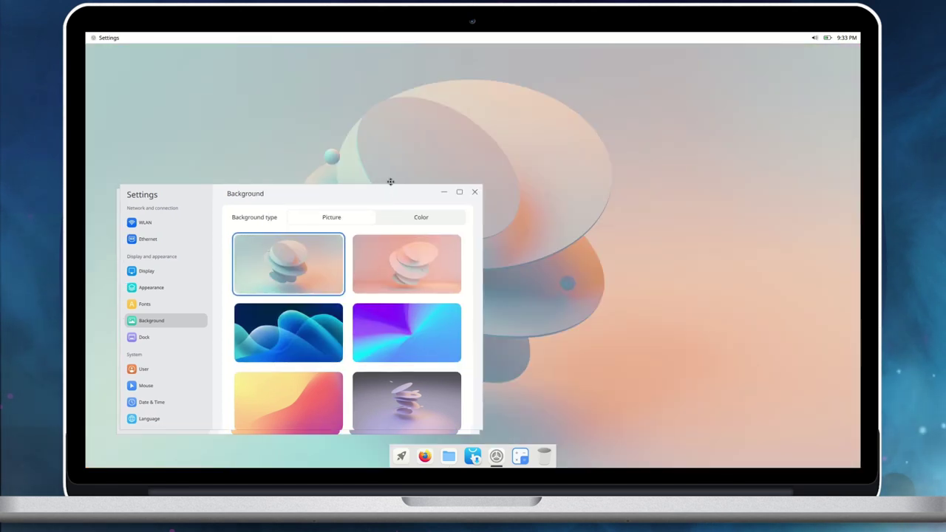
# - Try the left, right and bottom dock positions, settling on the left edge
pyautogui.moveTo(383, 194); pyautogui.dragTo(536, 89)
pyautogui.click(325, 240)
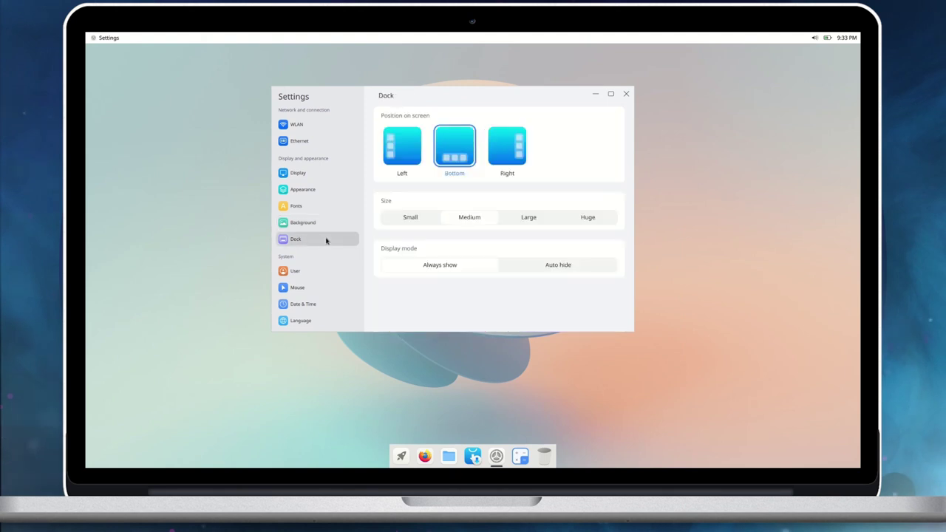
pyautogui.click(400, 159)
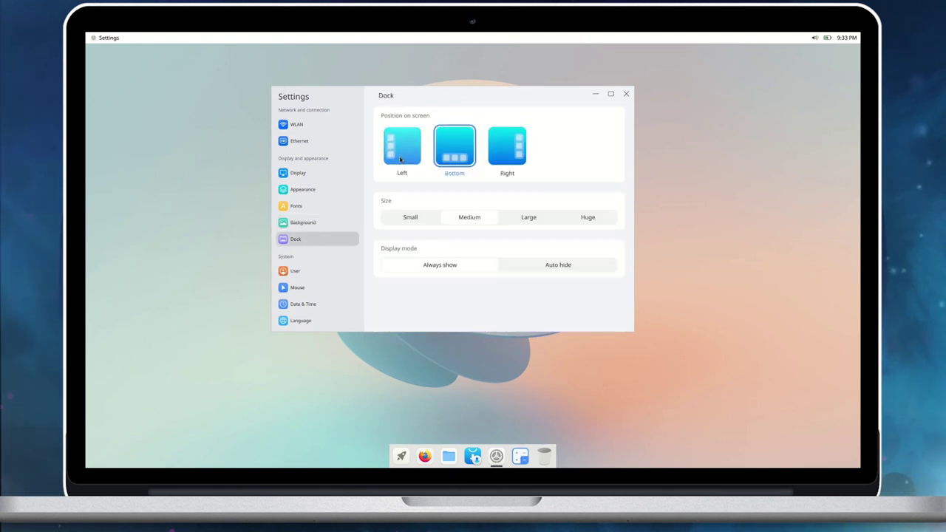
pyautogui.click(526, 156)
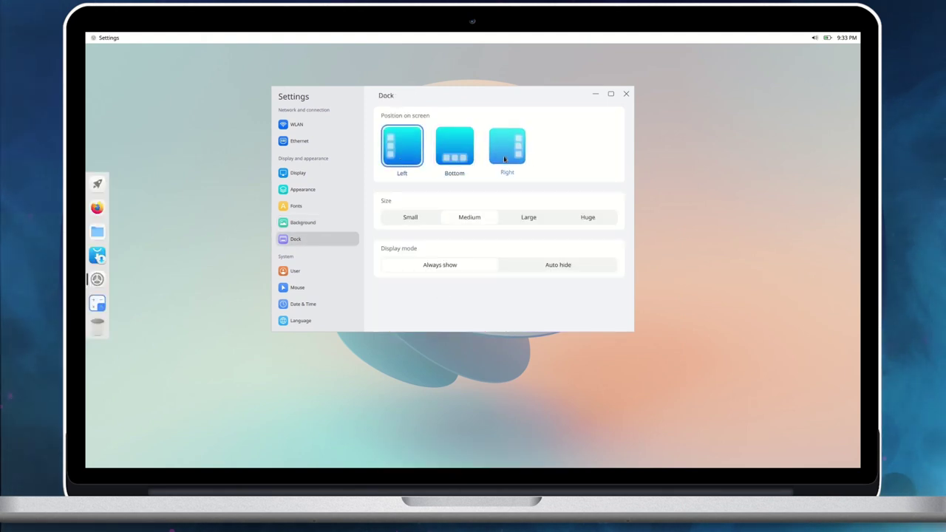
pyautogui.click(467, 158)
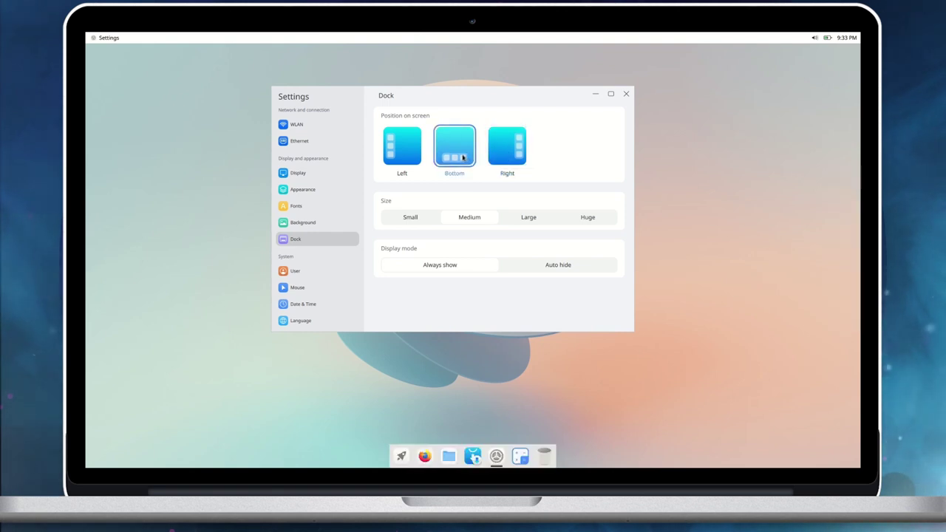
pyautogui.click(416, 157)
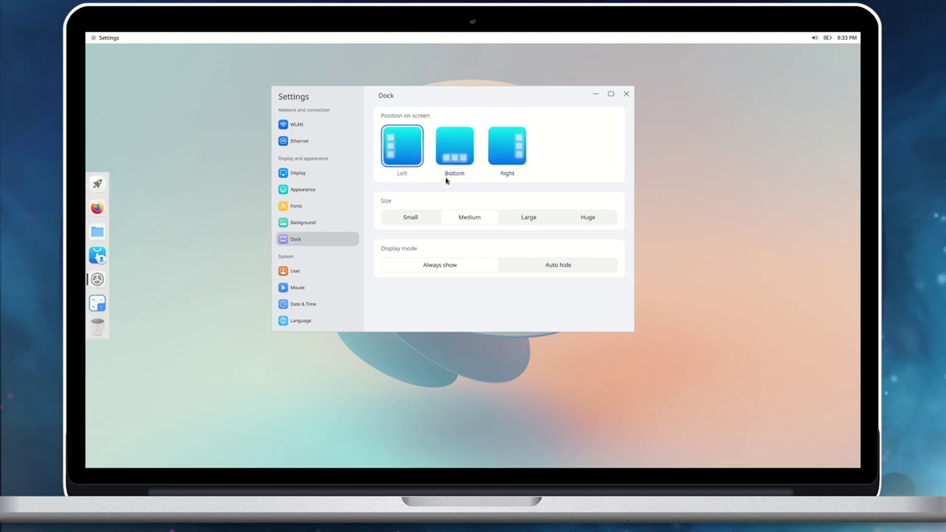
# - After trying Huge and Small, set the dock to Medium and keep it always shown
pyautogui.click(585, 216)
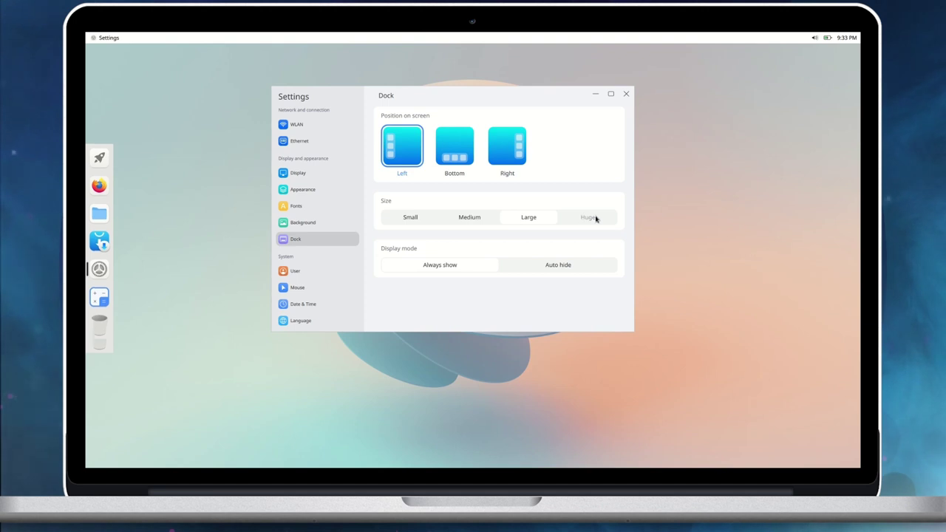
pyautogui.click(406, 218)
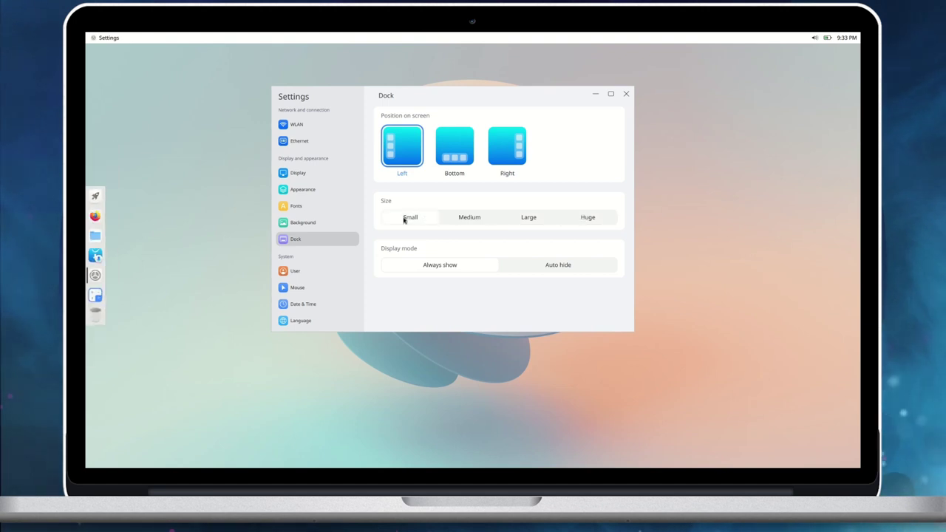
pyautogui.click(457, 219)
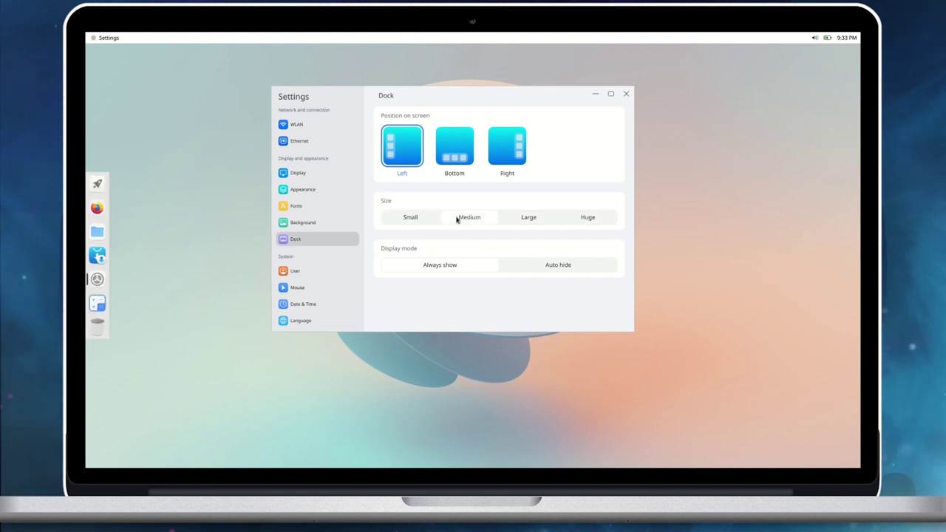
pyautogui.click(564, 268)
pyautogui.moveTo(87, 279)
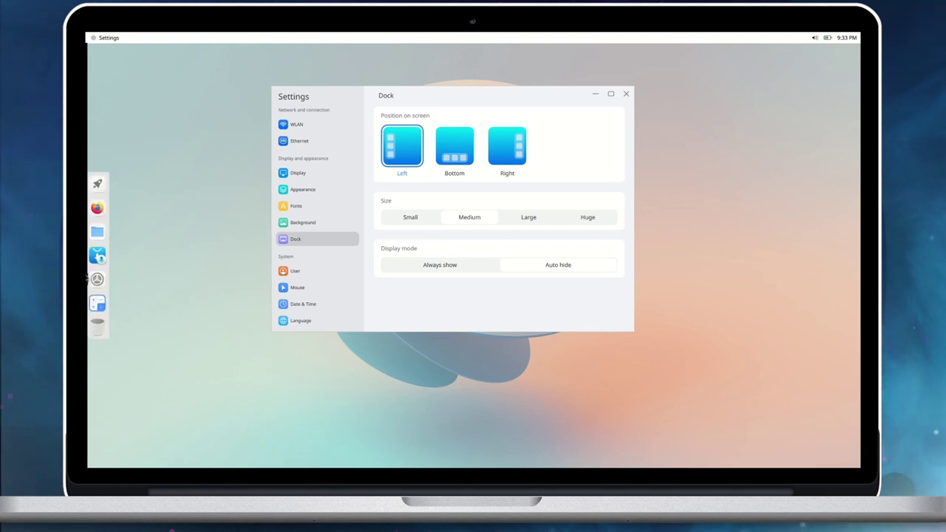
pyautogui.click(446, 266)
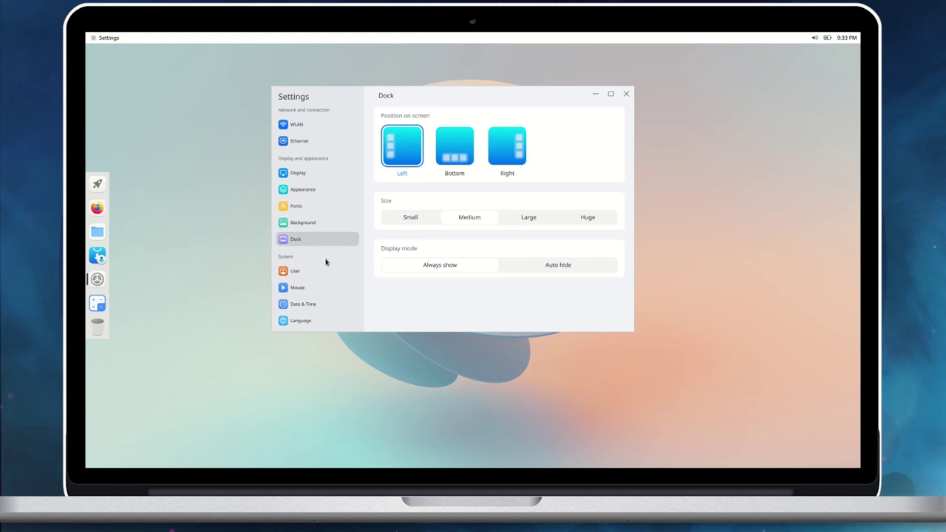
# - View the About page showing Cutefish 0.4, then close Settings
pyautogui.scroll(-2, 325, 272)
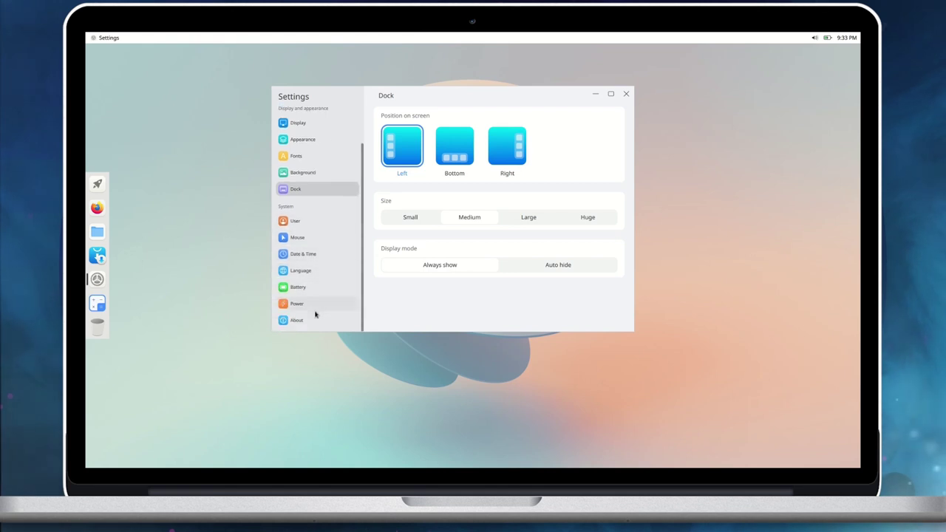
pyautogui.click(314, 319)
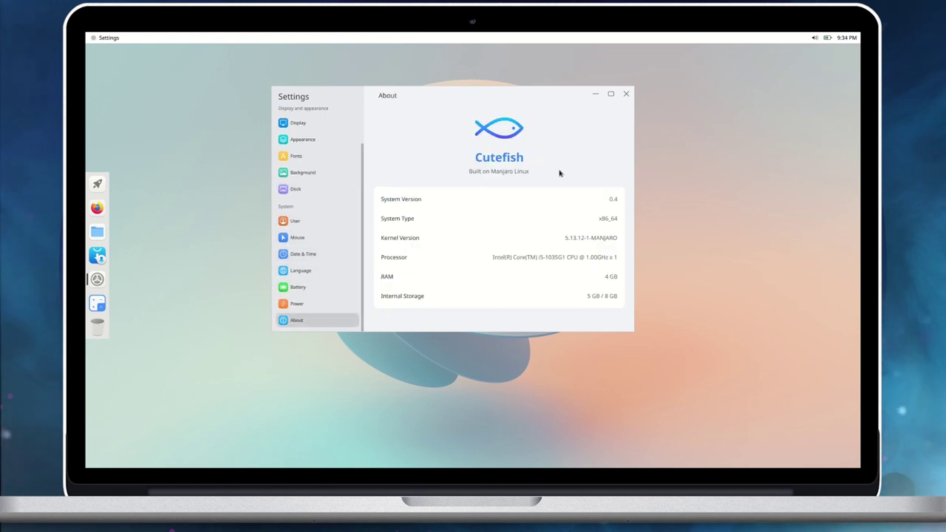
pyautogui.click(626, 94)
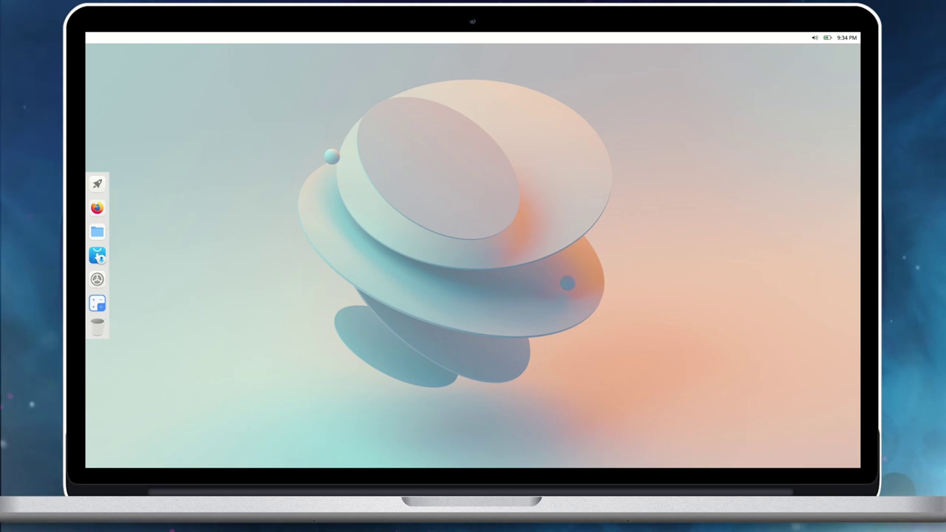
# - In the quick-settings panel, toggle Dark Mode and Wi-Fi off and back, then close it
pyautogui.click(823, 38)
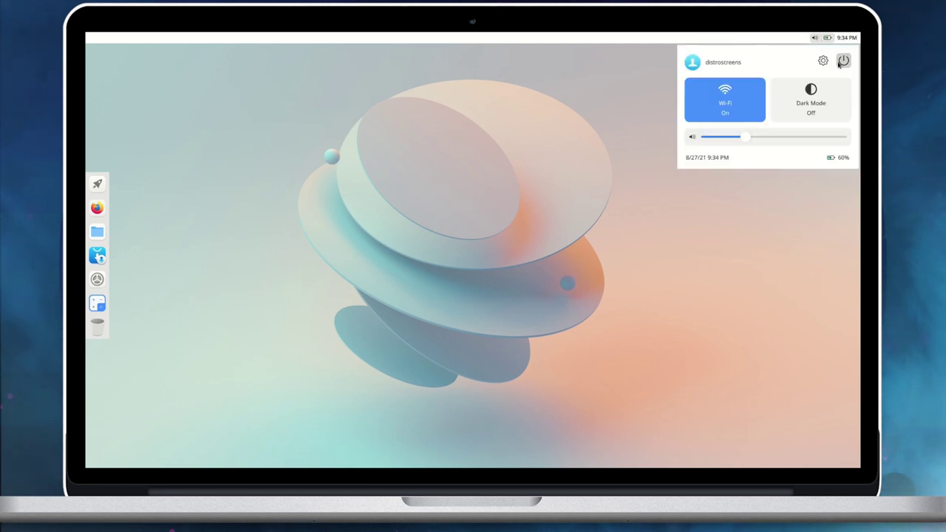
pyautogui.click(832, 107)
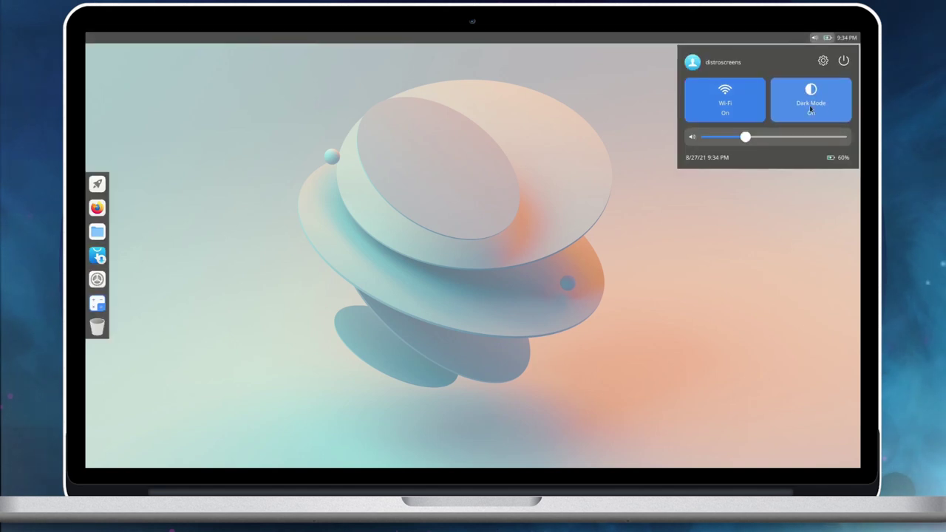
pyautogui.click(744, 106)
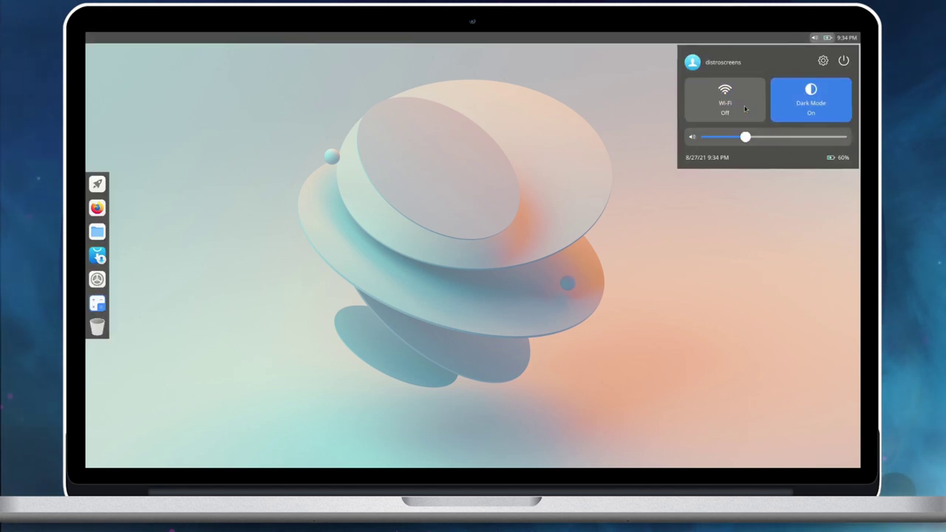
pyautogui.click(744, 106)
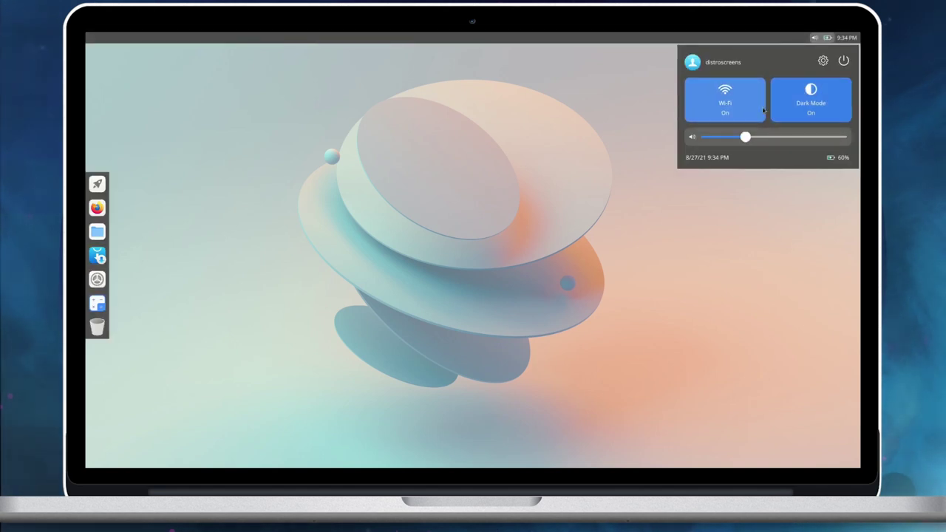
pyautogui.click(802, 111)
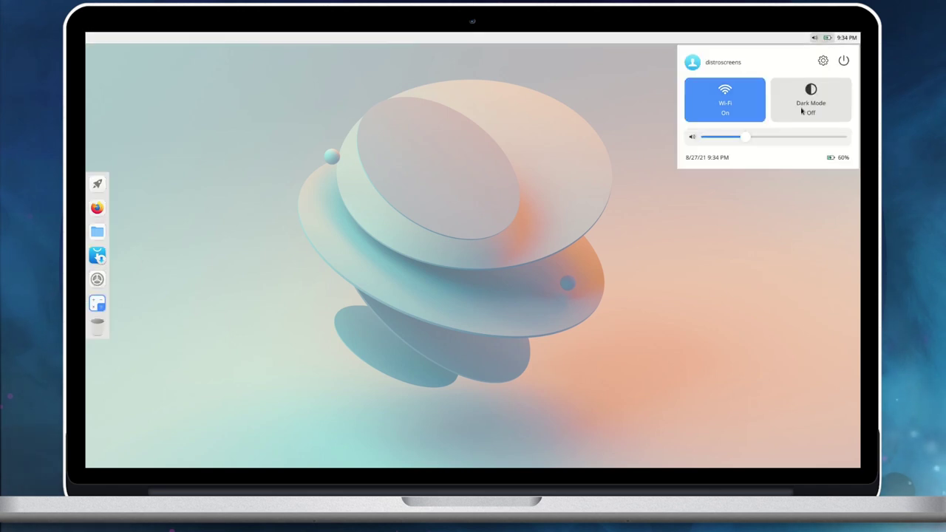
pyautogui.click(824, 62)
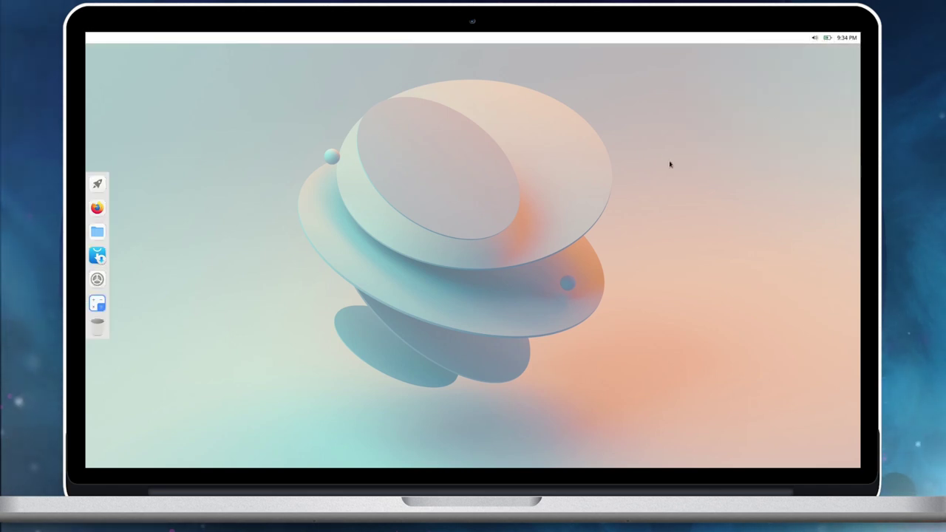